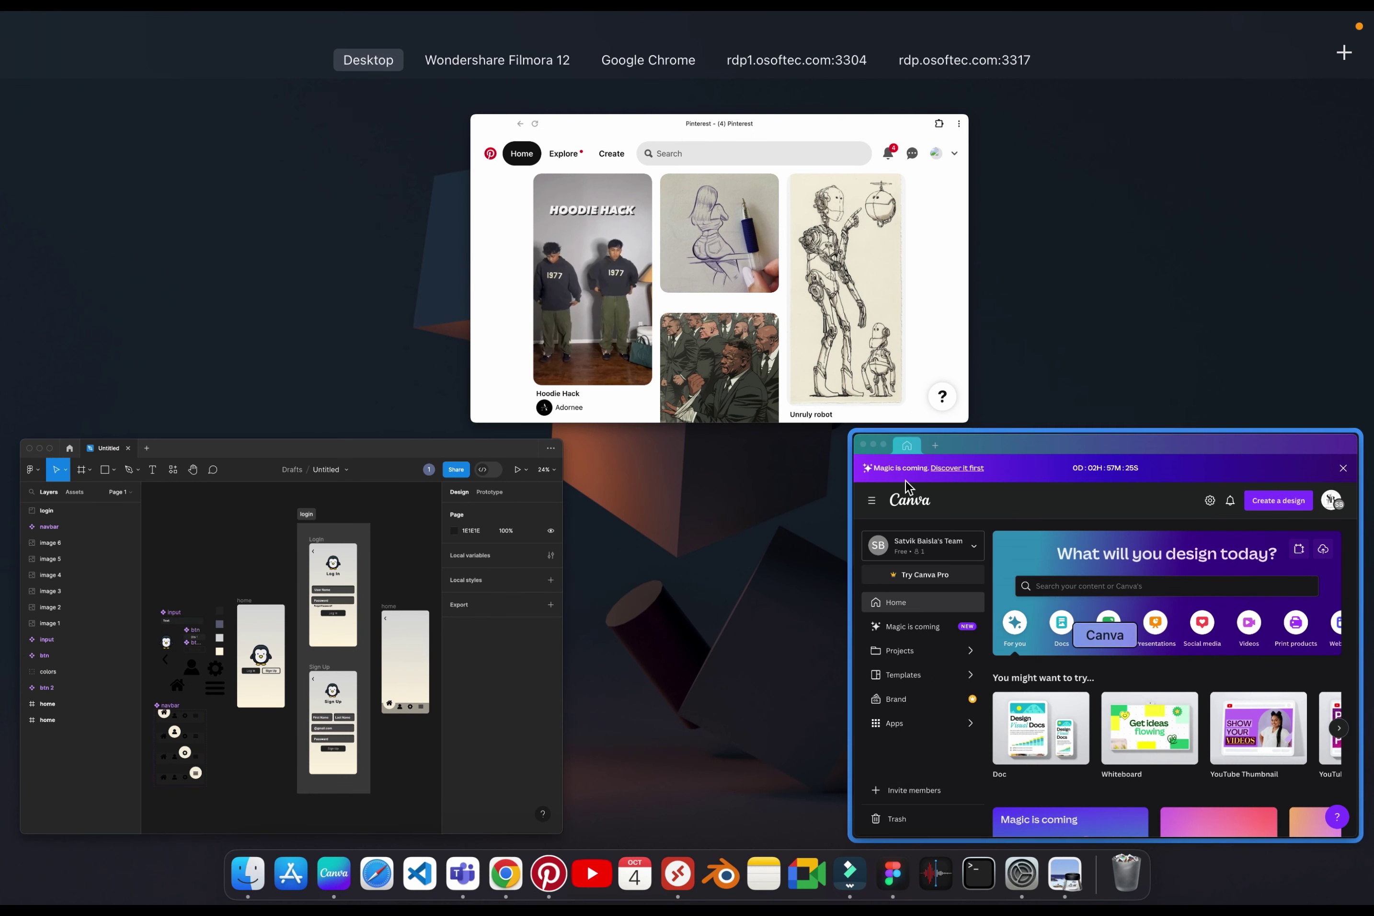
- Bring Canva to the front from Mission Control, then show the desktop with F11
click(1003, 666)
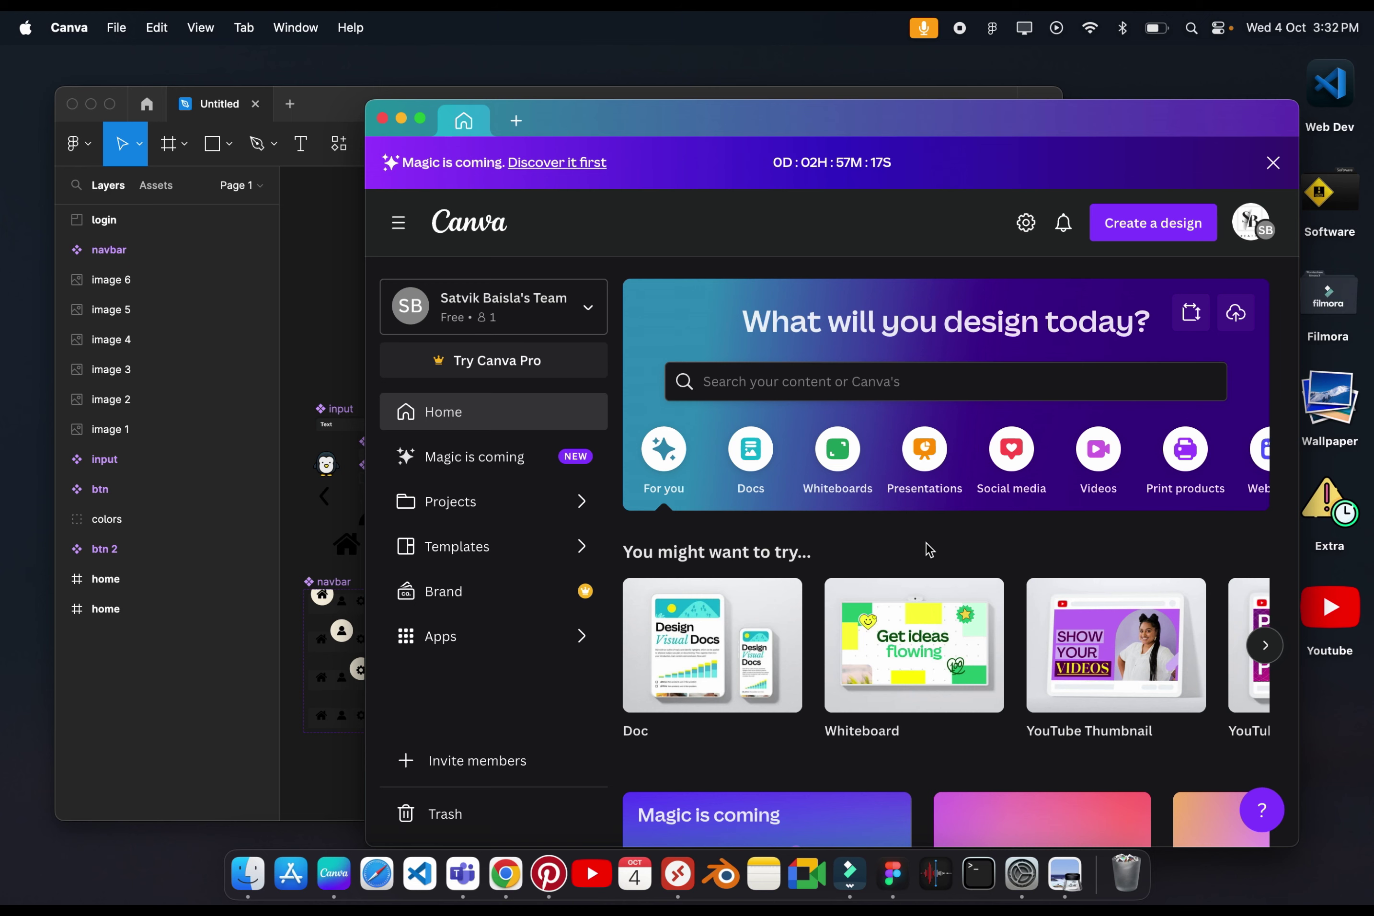
key(F11)
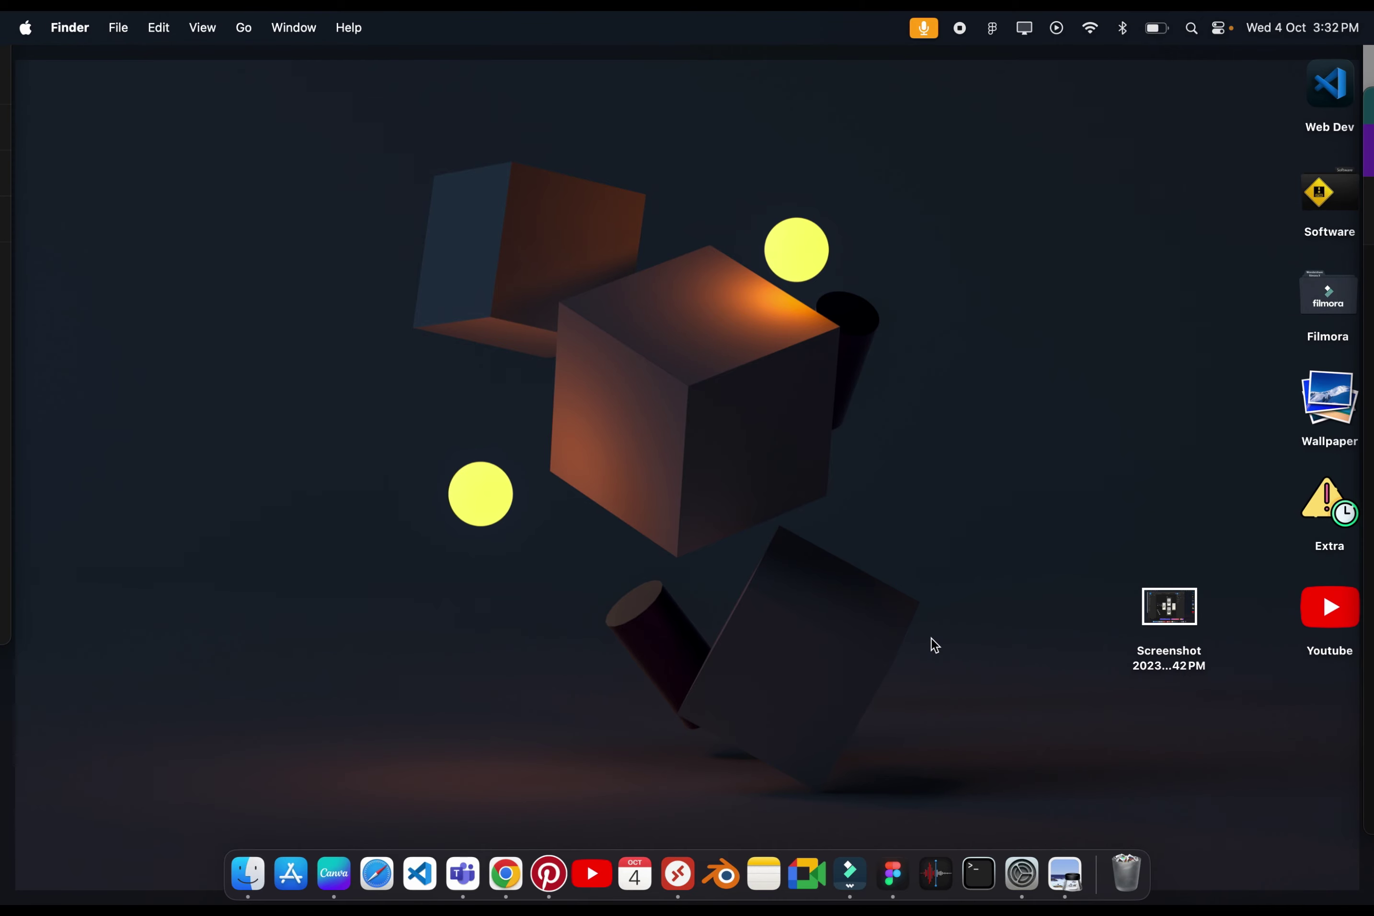
- Move the Screenshot icon up and left on the desktop, then restore the app windows
drag(1158, 636, 1061, 538)
click(1139, 687)
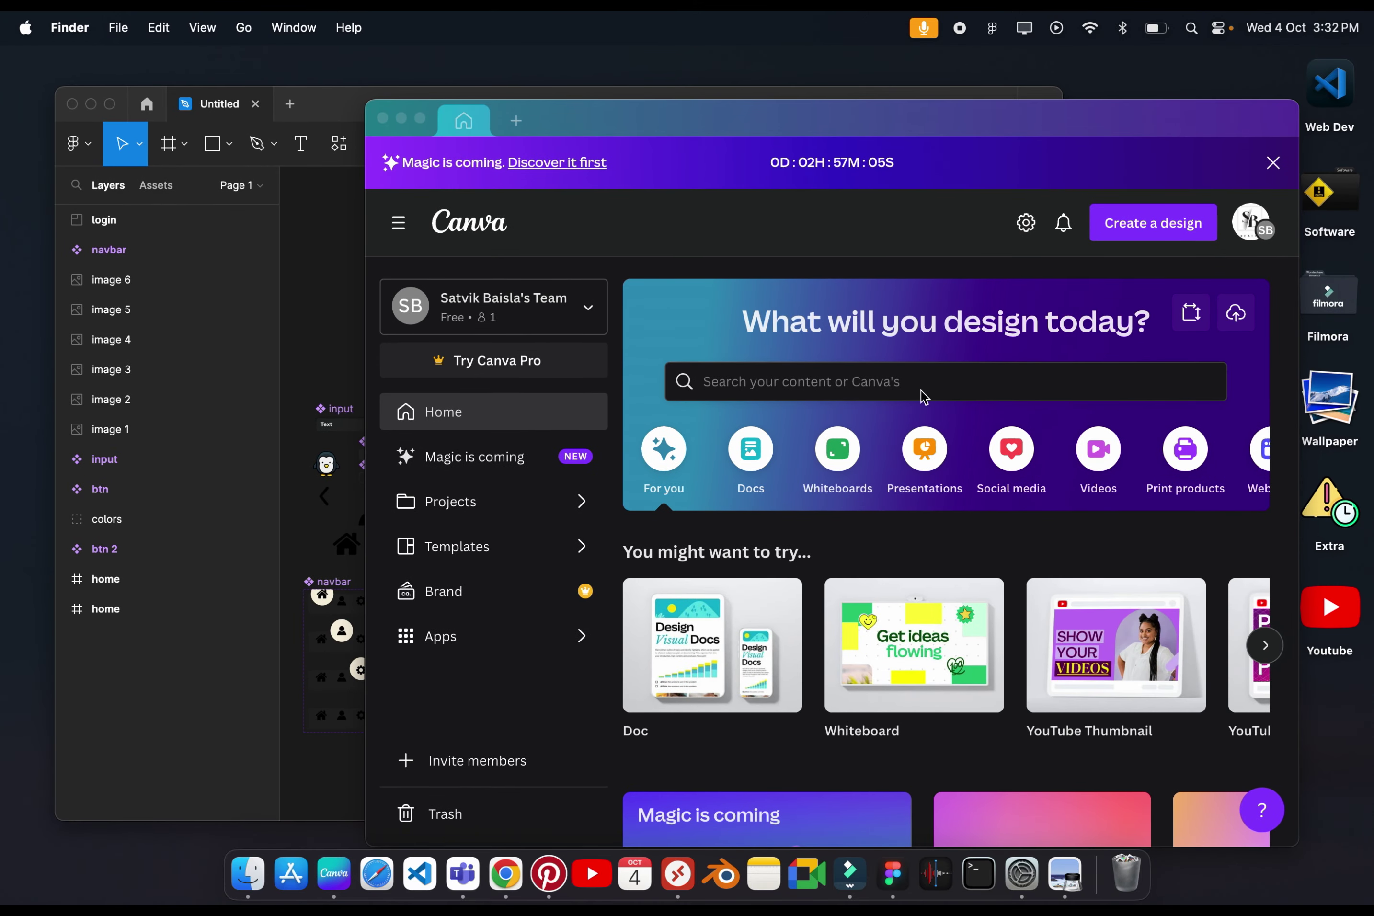
- In Desktop & Dock, hide desktop items and test revealing the desktop from the wallpaper
click(1021, 877)
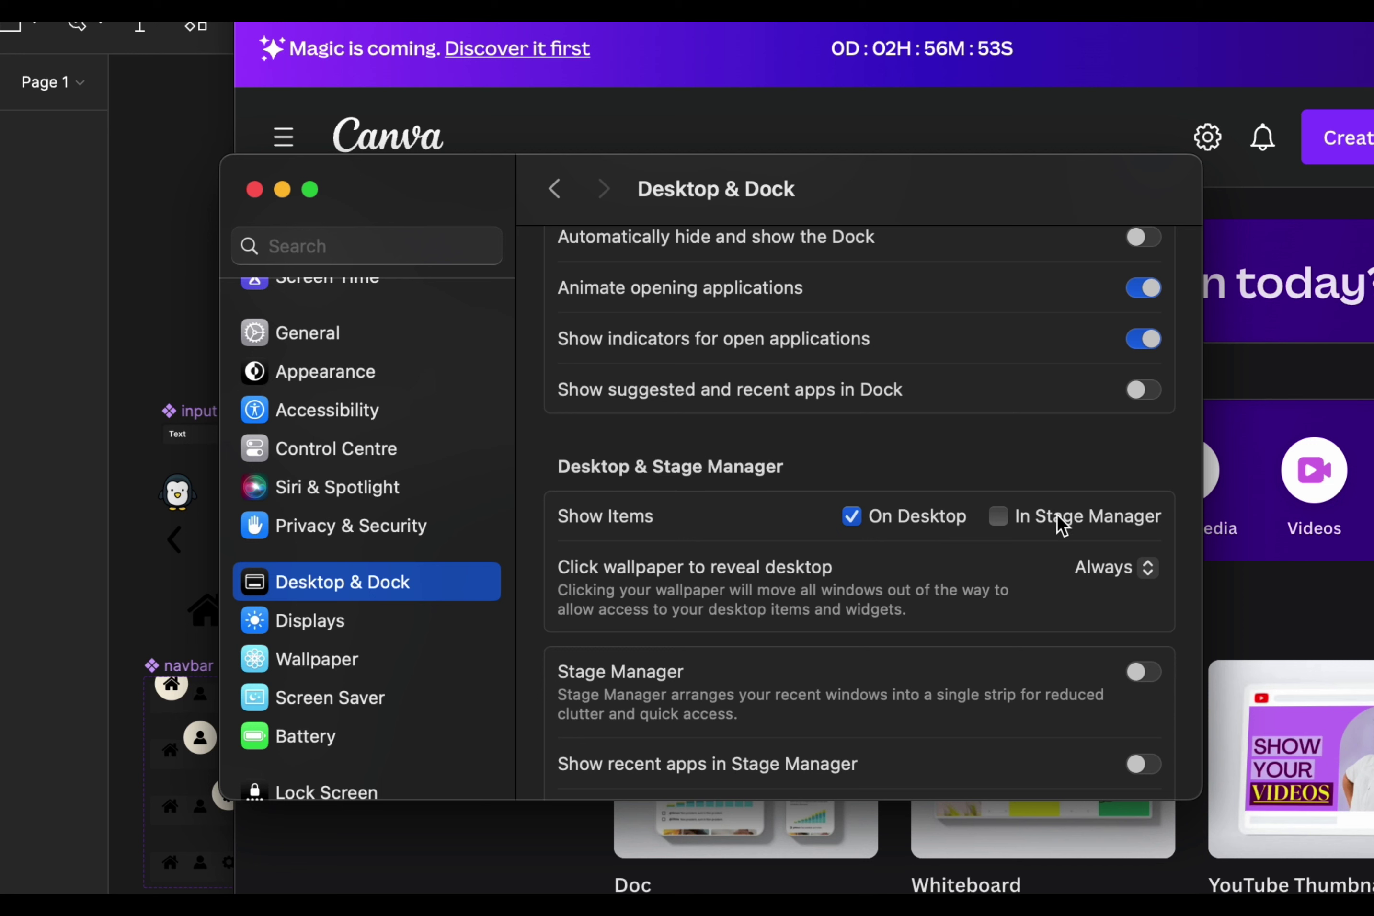
click(1109, 569)
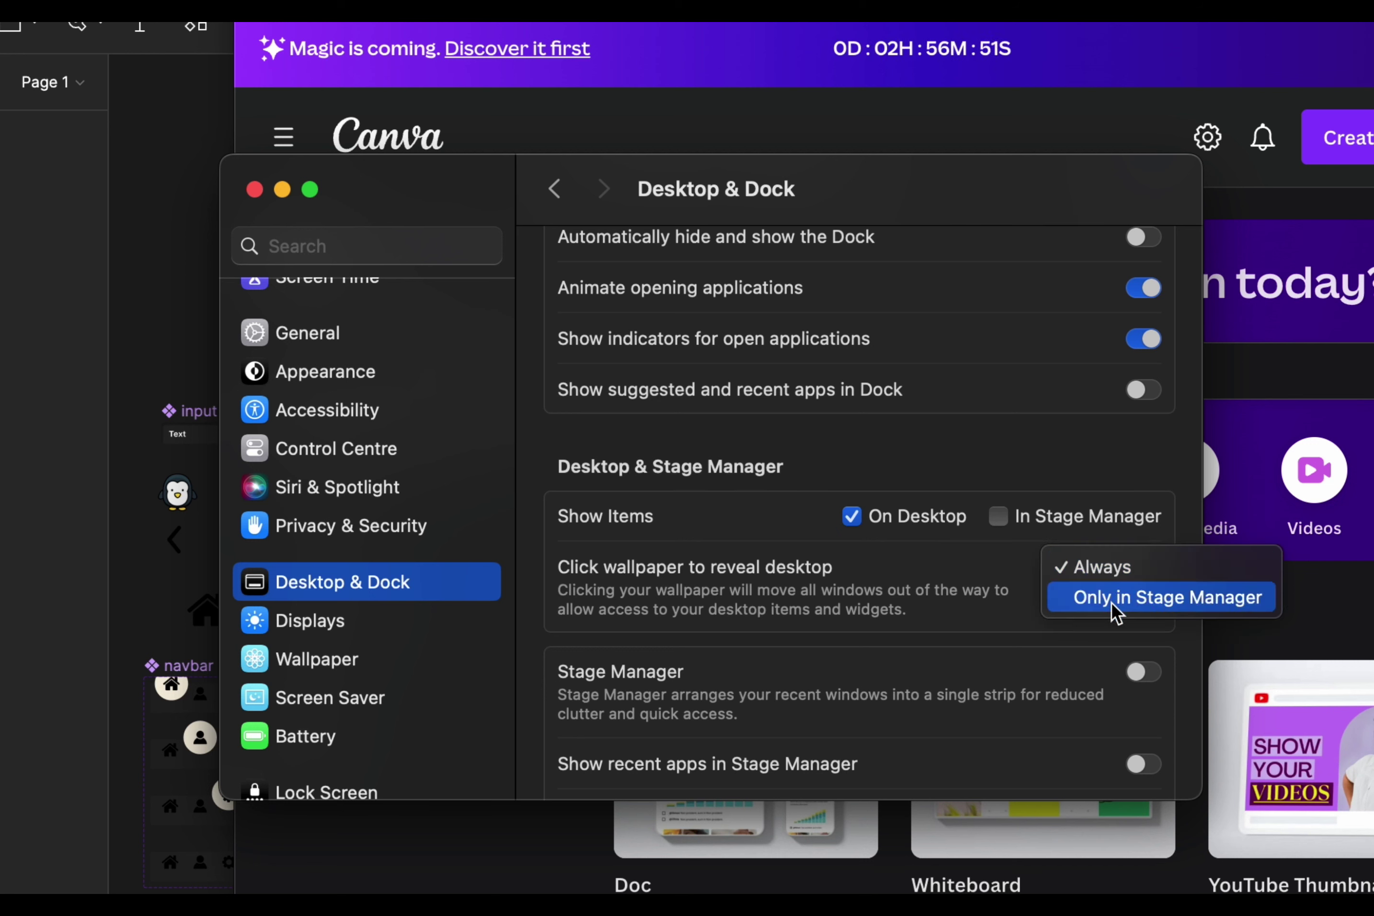
click(979, 564)
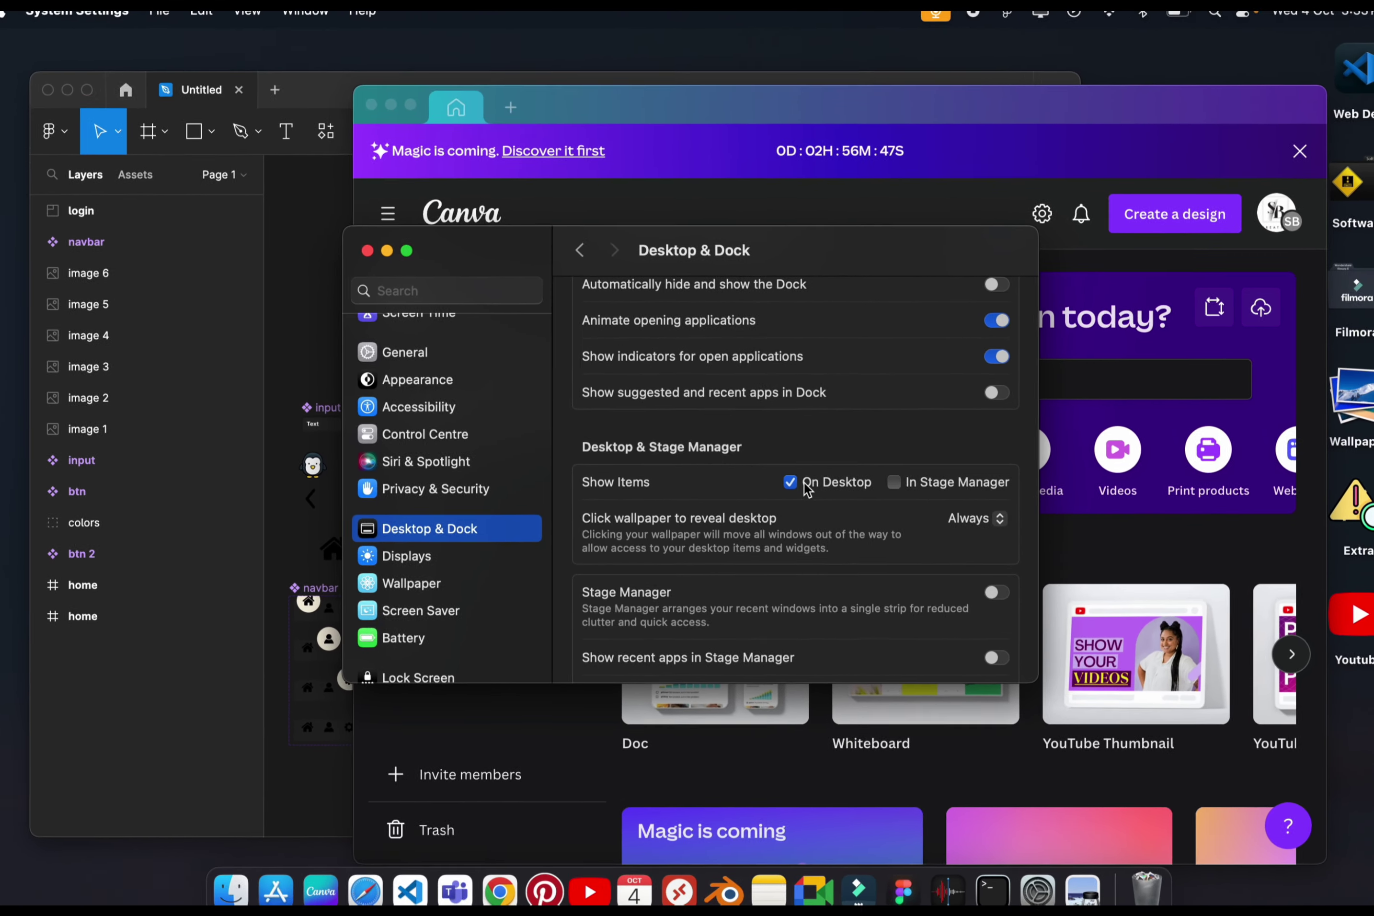
click(819, 493)
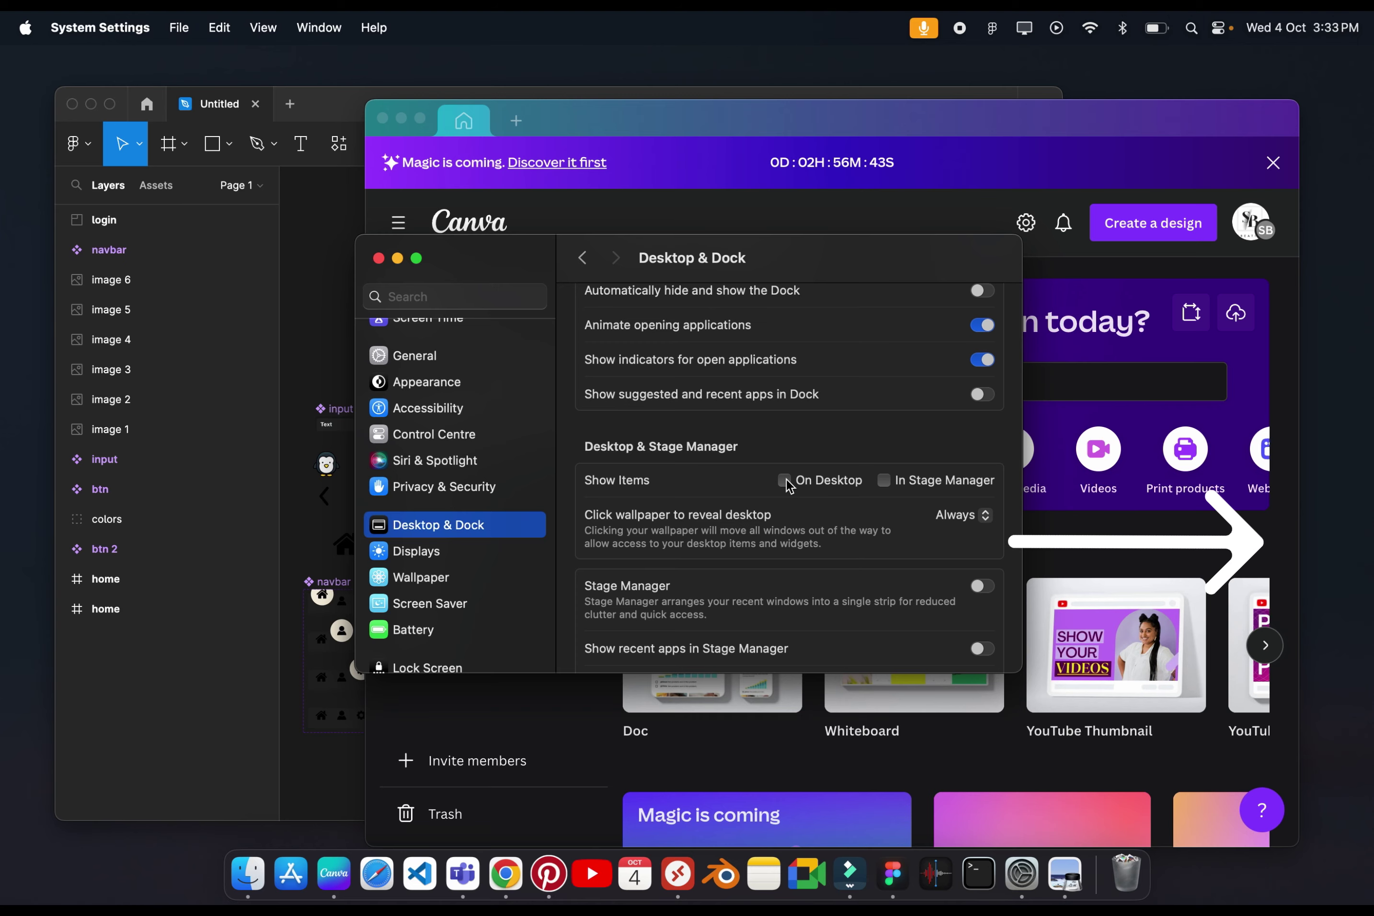
click(1359, 421)
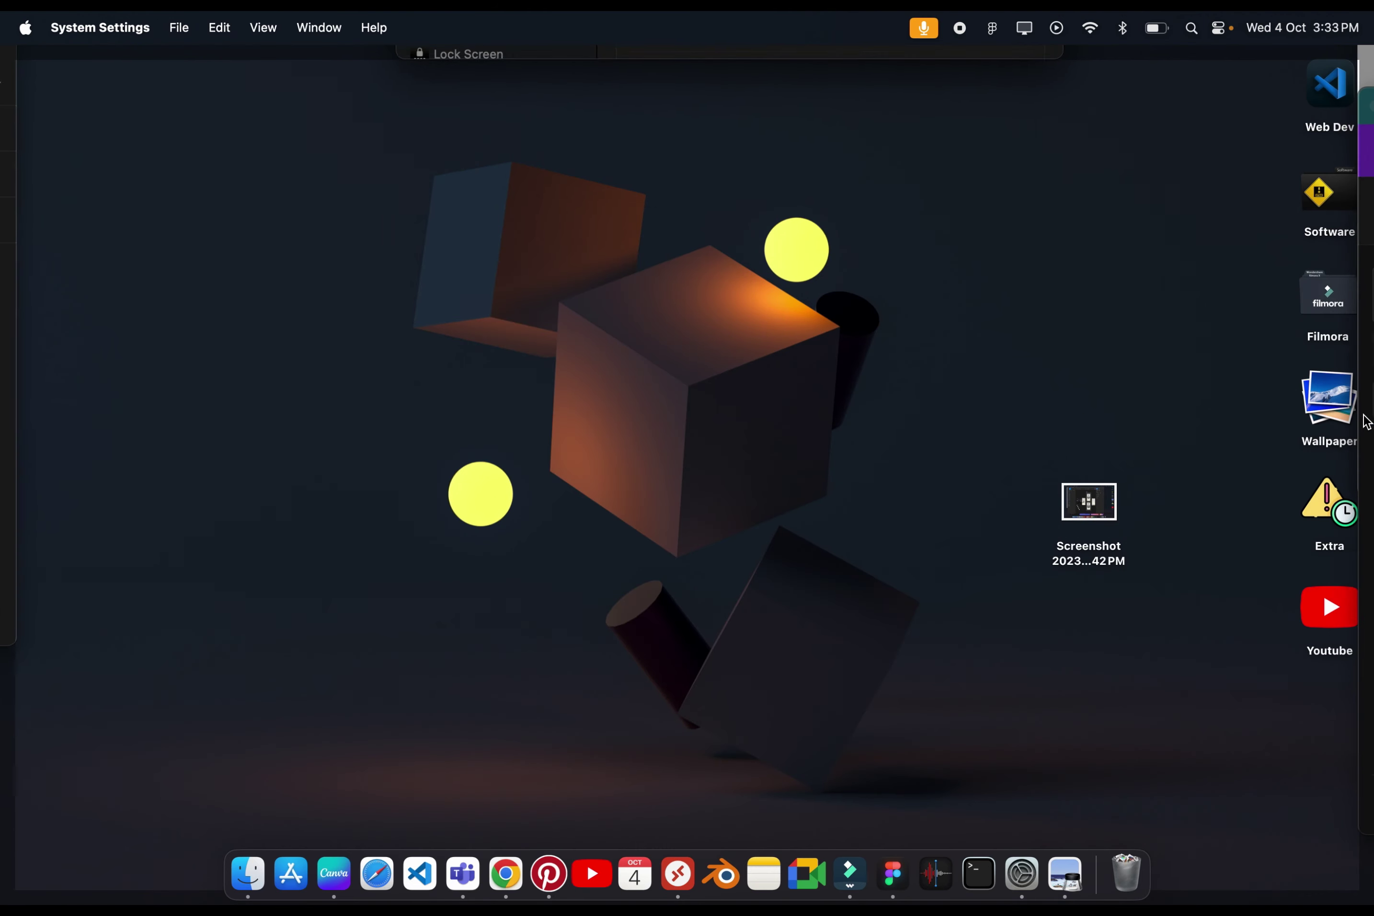
click(1206, 672)
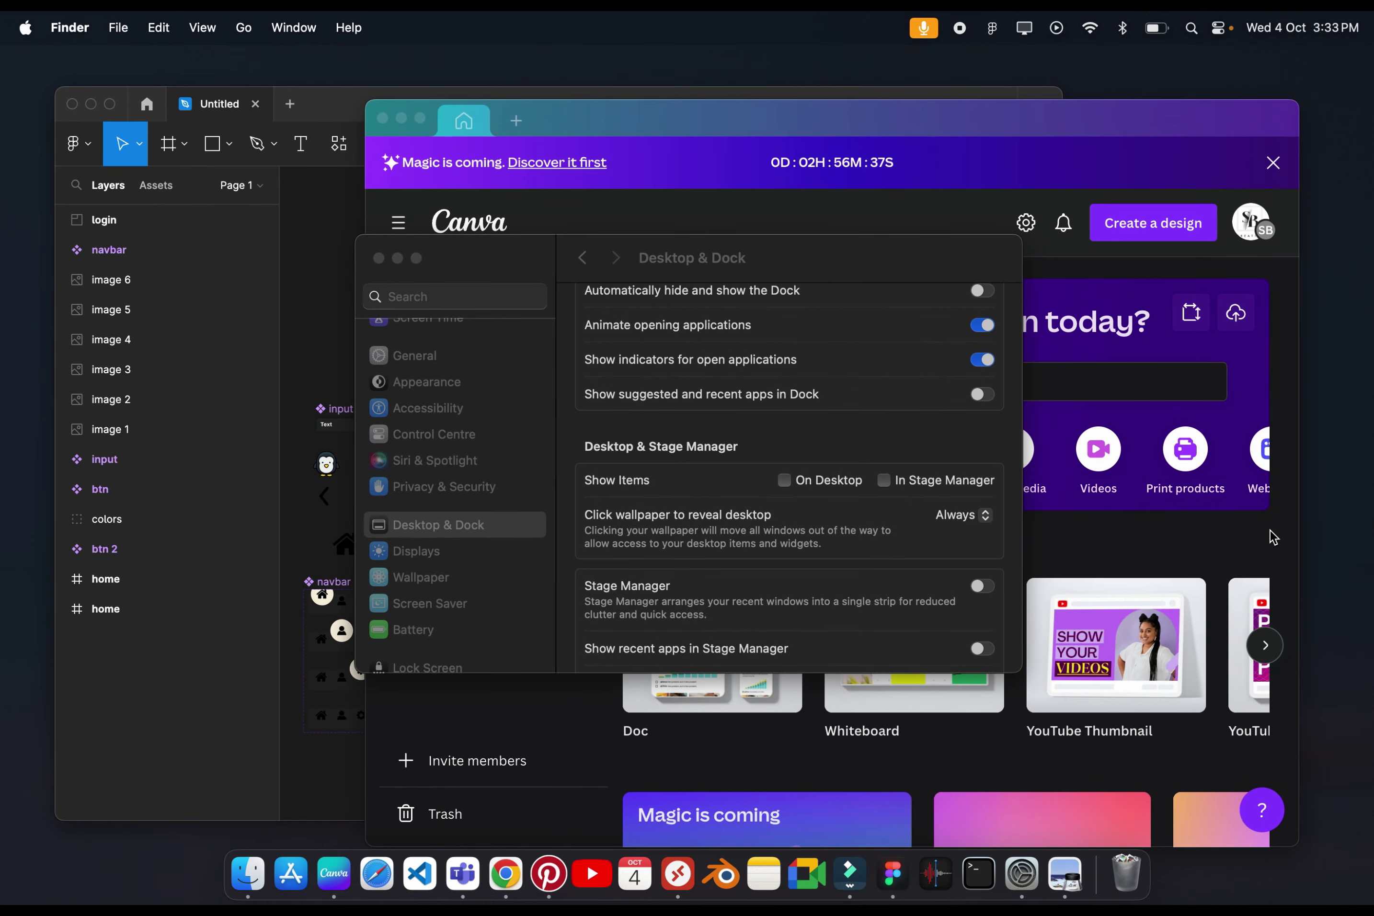
- Show desktop items again and set 'Click wallpaper to reveal desktop' to Only in Stage Manager
click(785, 481)
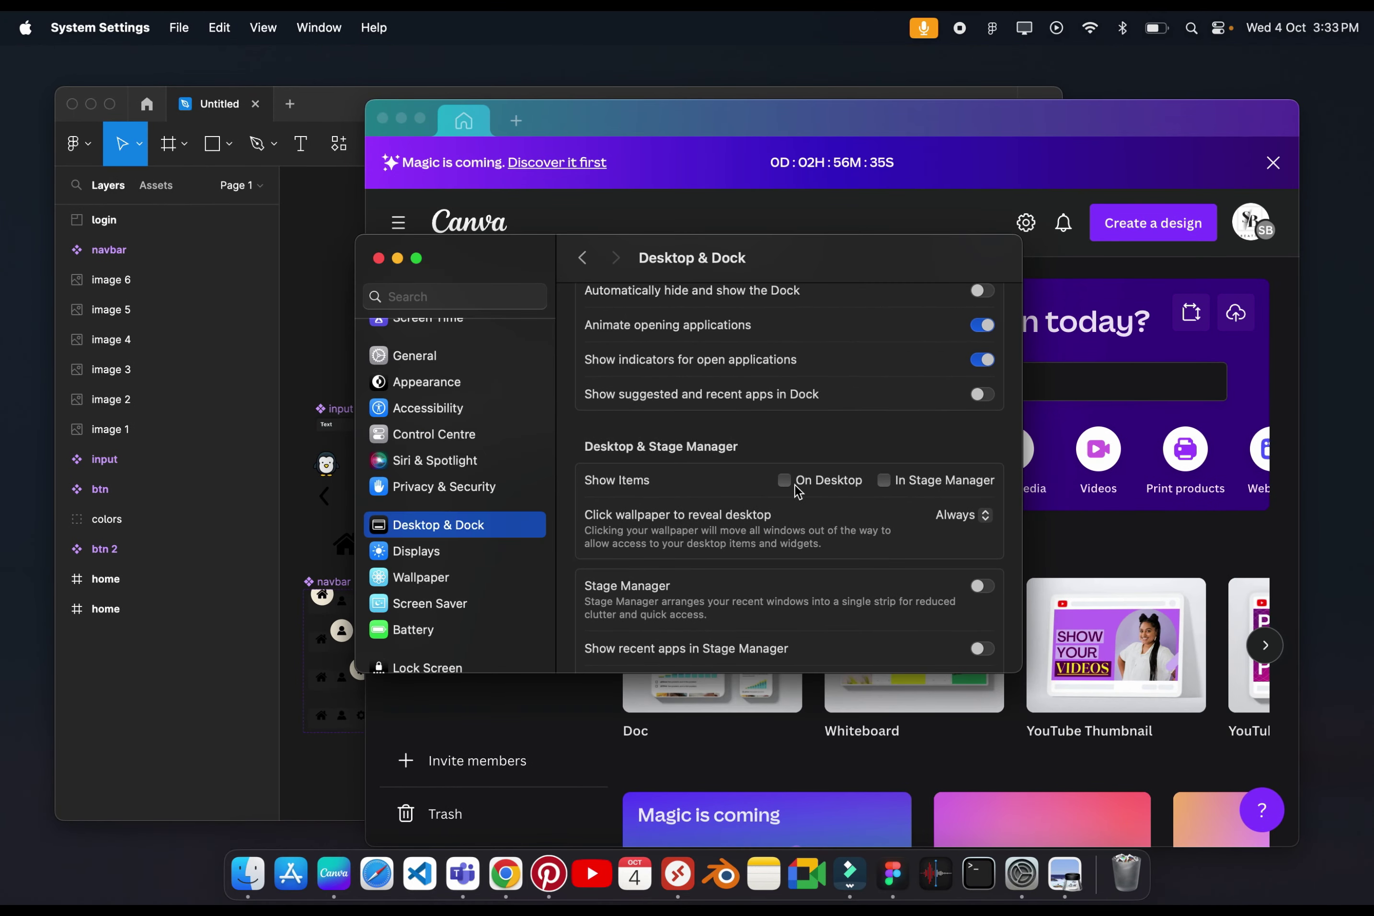
click(796, 487)
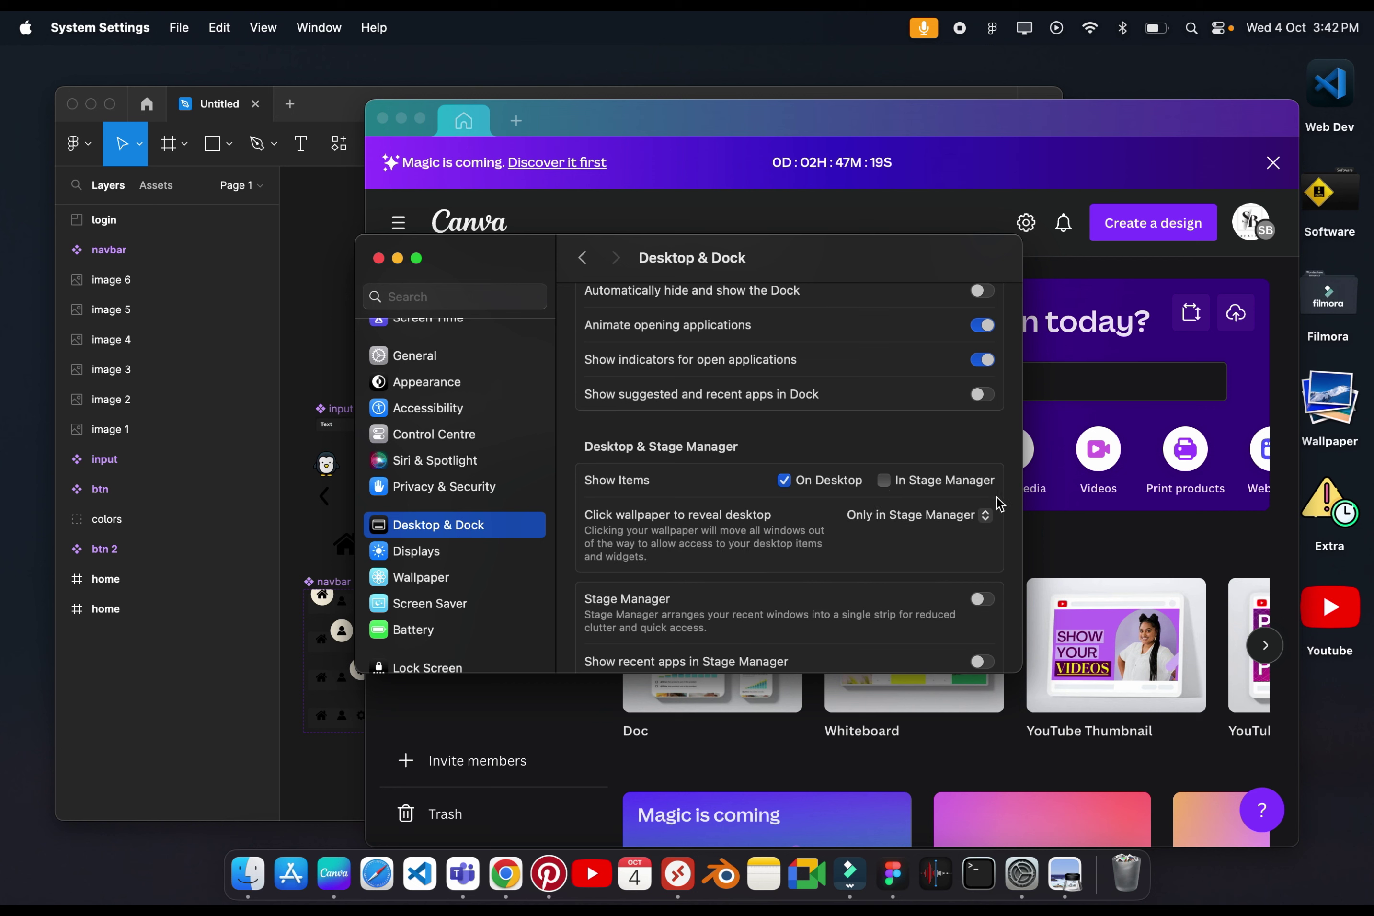
click(966, 516)
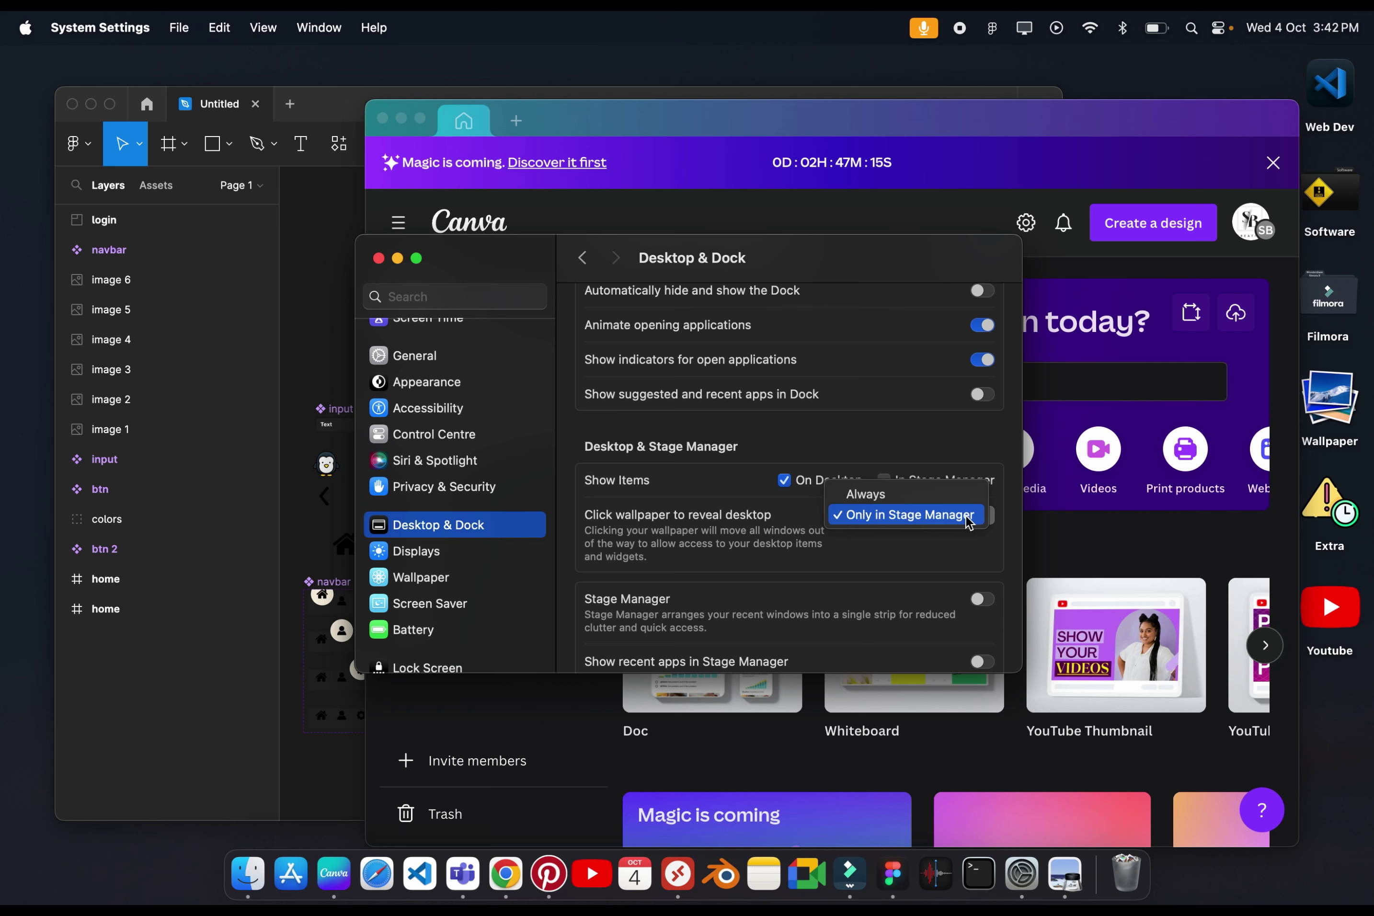
click(968, 518)
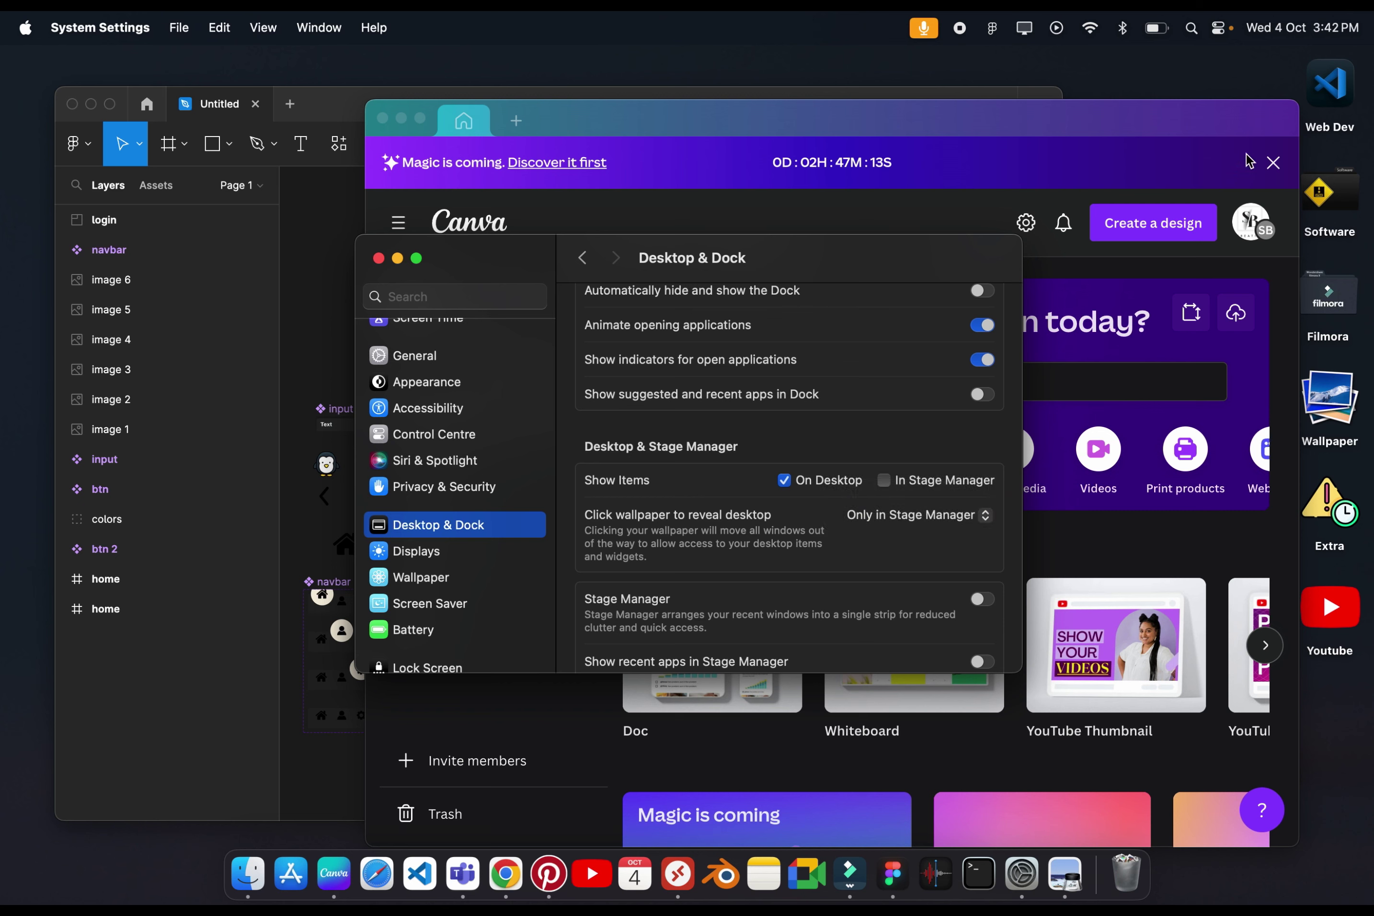
- Turn Stage Manager on from Control Centre
click(1221, 32)
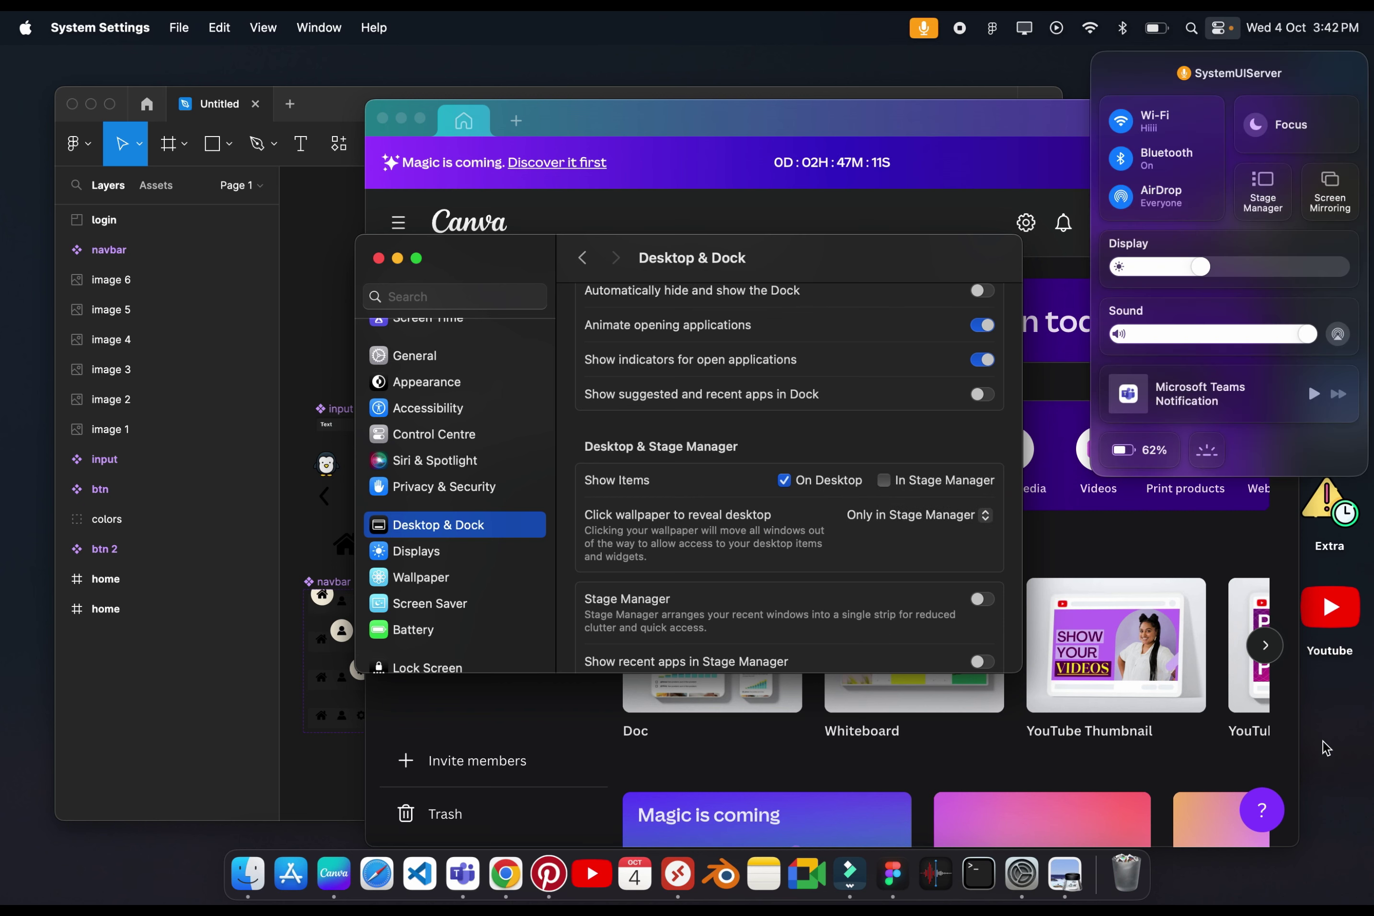
click(1354, 781)
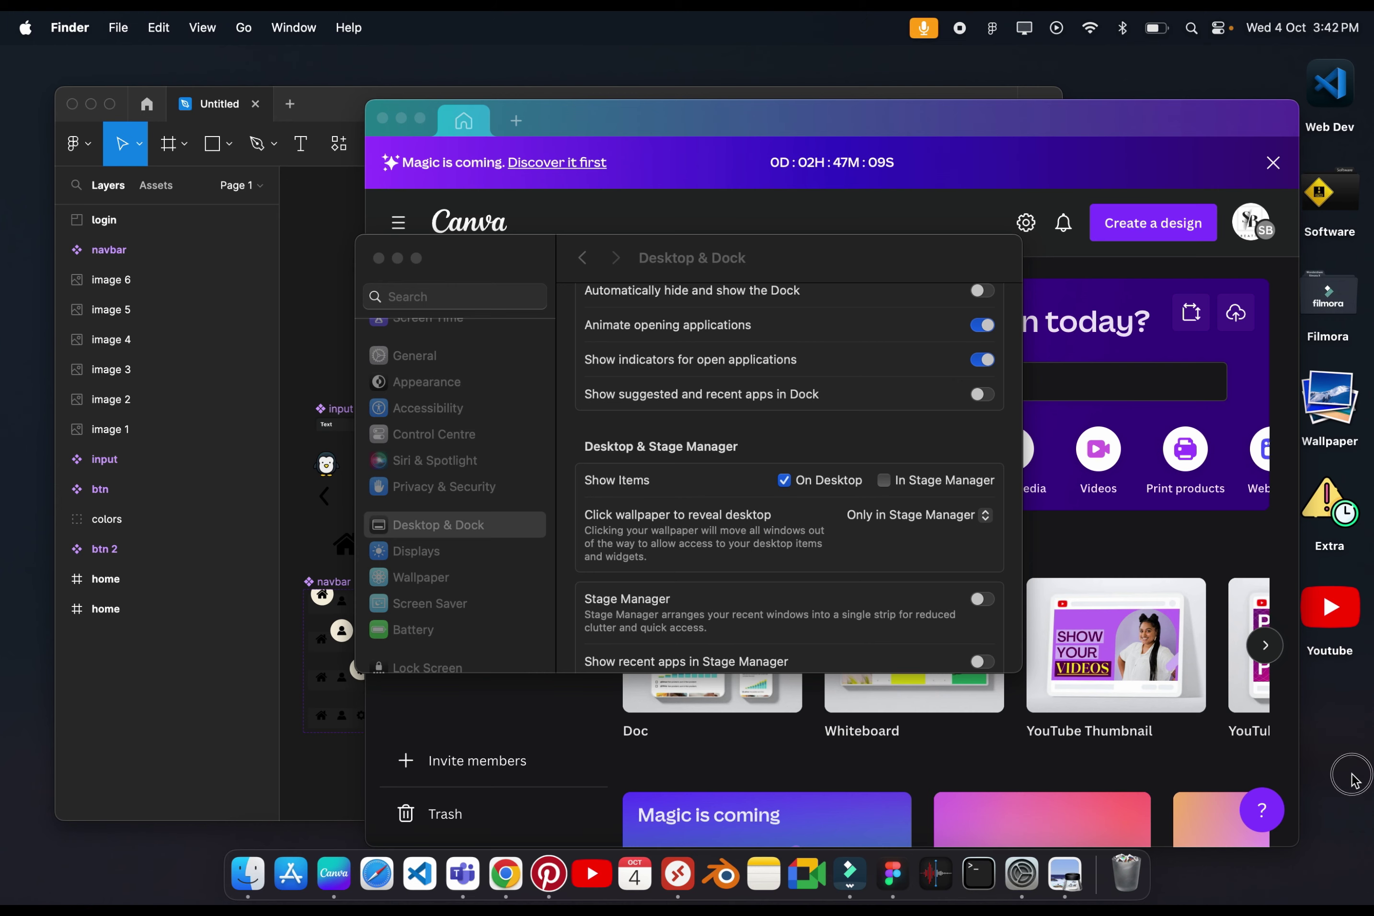
click(1224, 30)
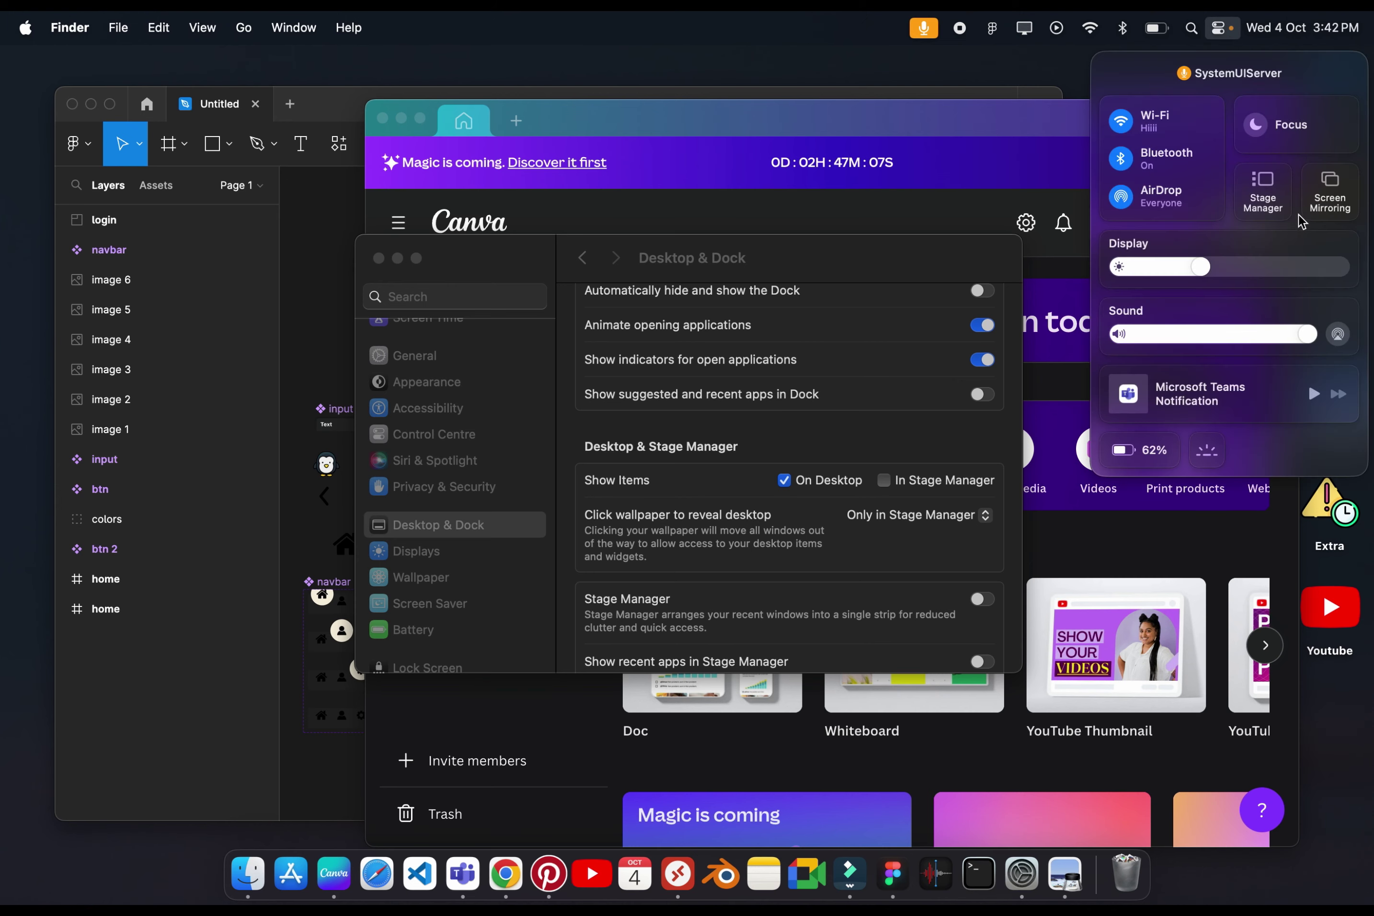
click(1262, 190)
click(1218, 602)
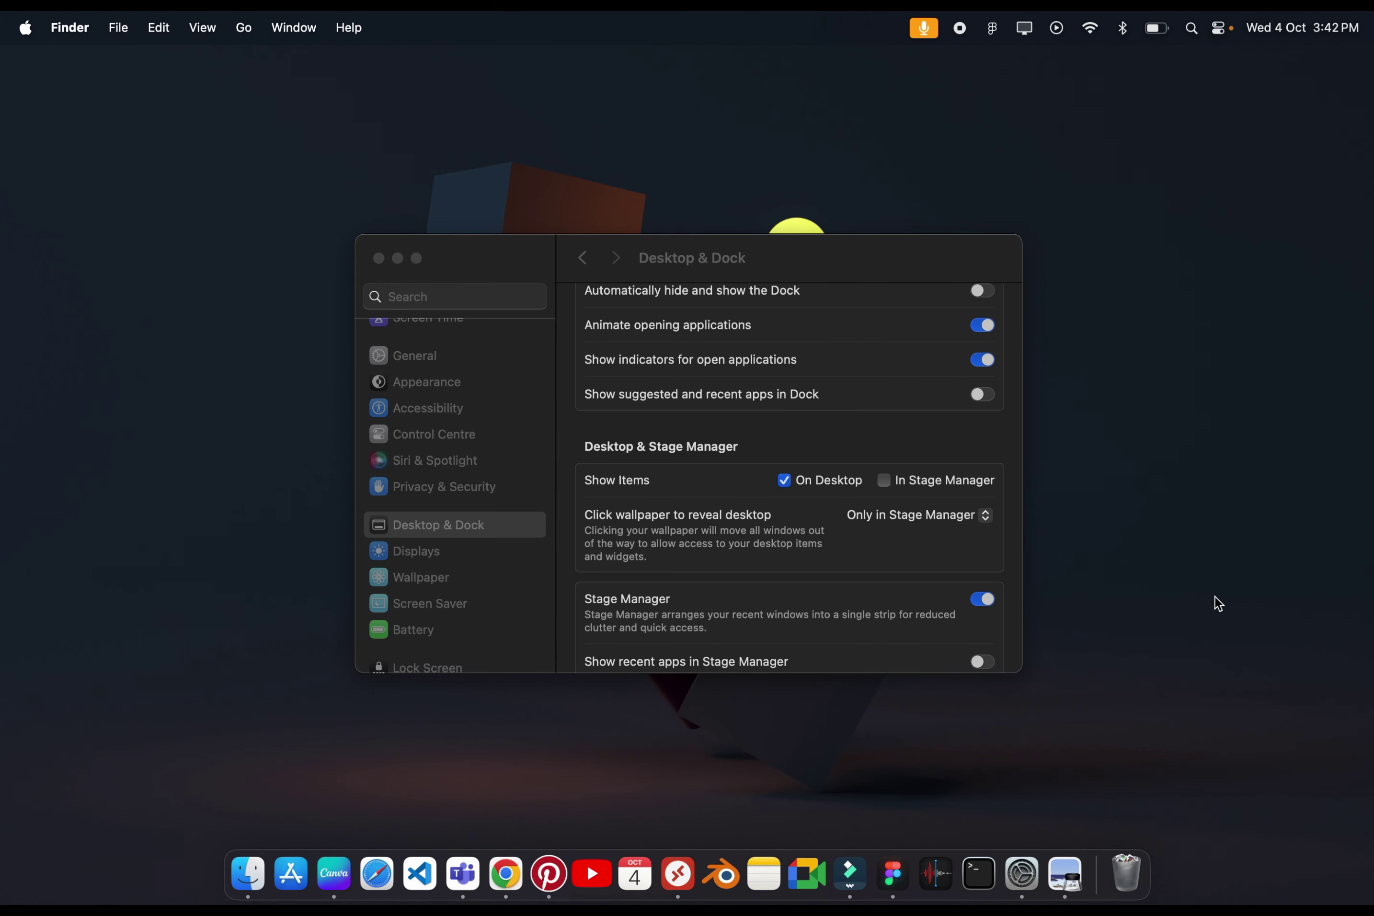
- Reveal the desktop from the wallpaper in Stage Manager, then turn Stage Manager off
click(1184, 666)
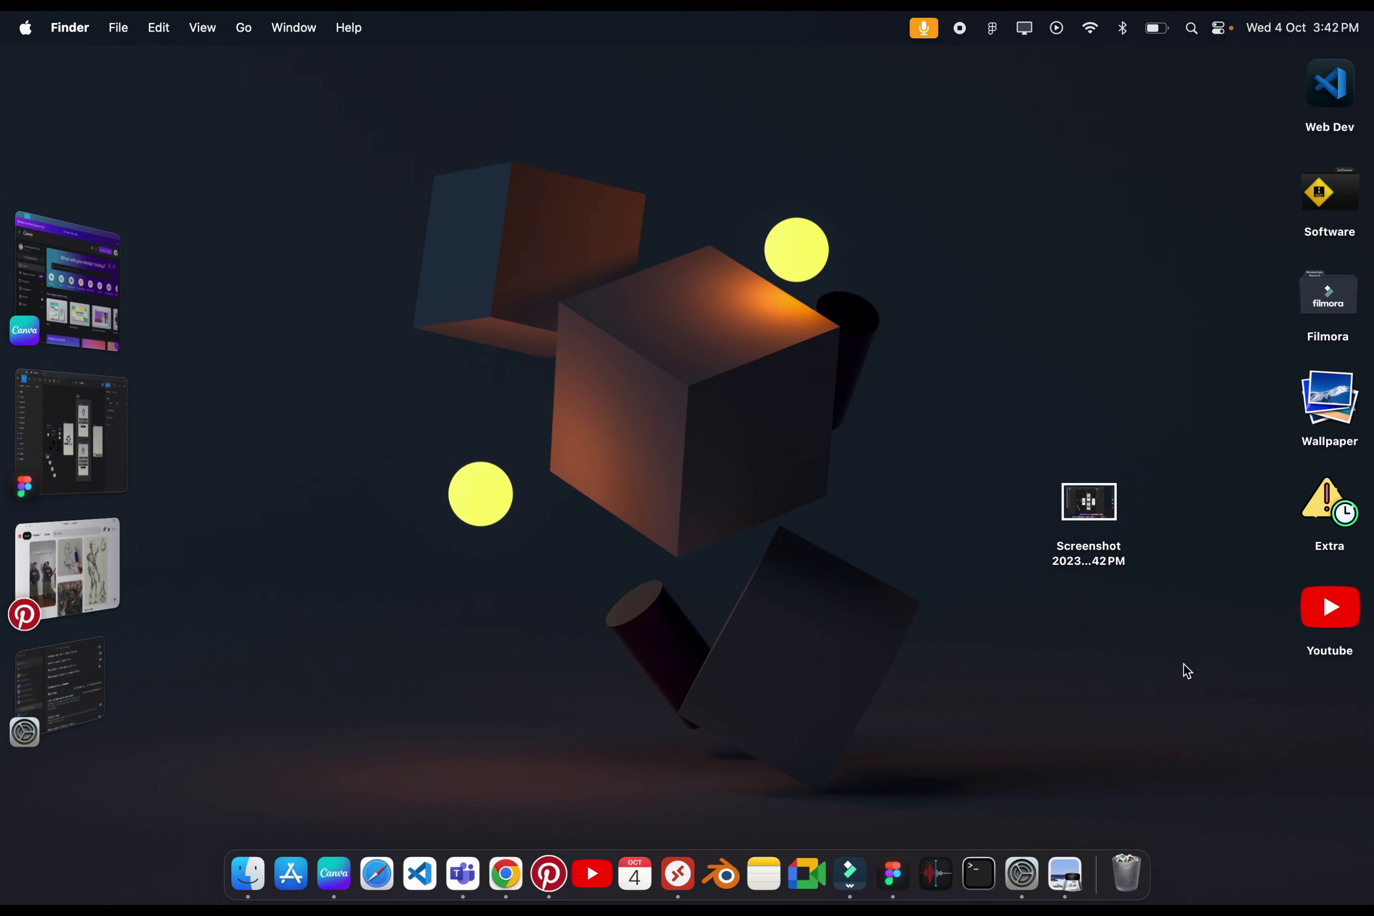
click(1182, 663)
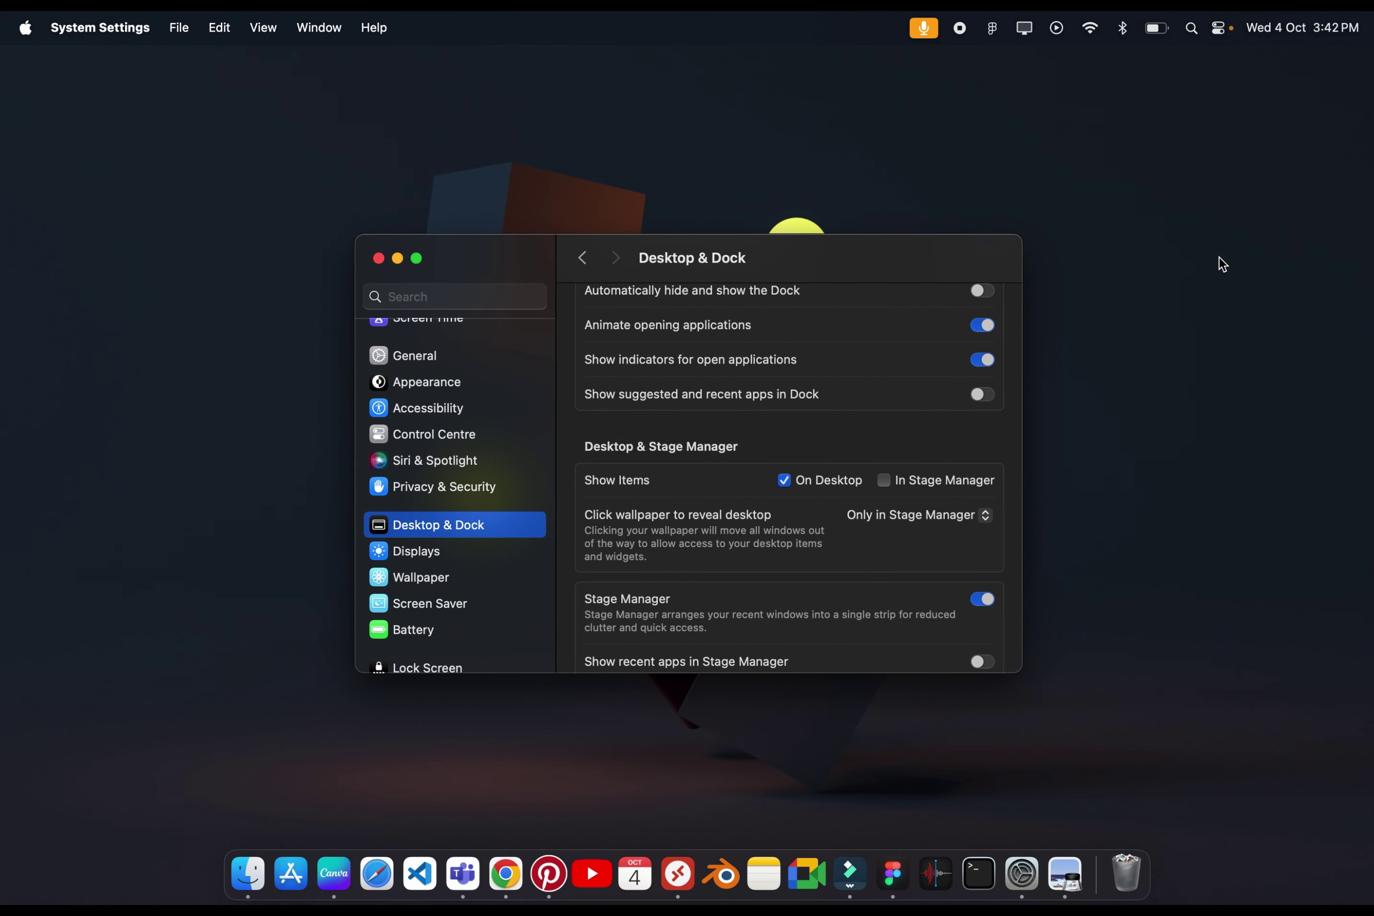
click(1220, 30)
click(1263, 190)
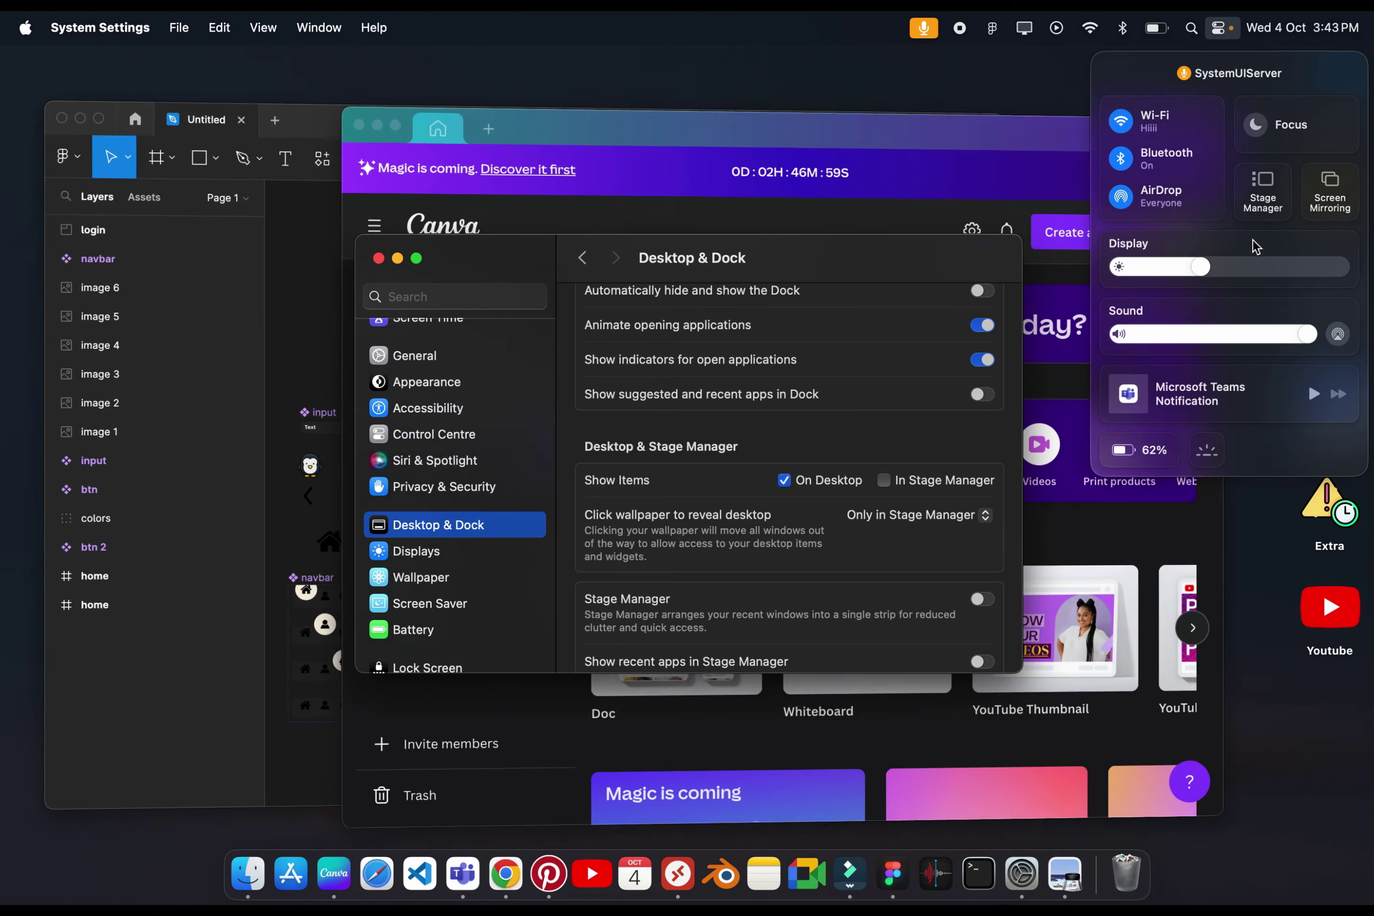
click(1339, 757)
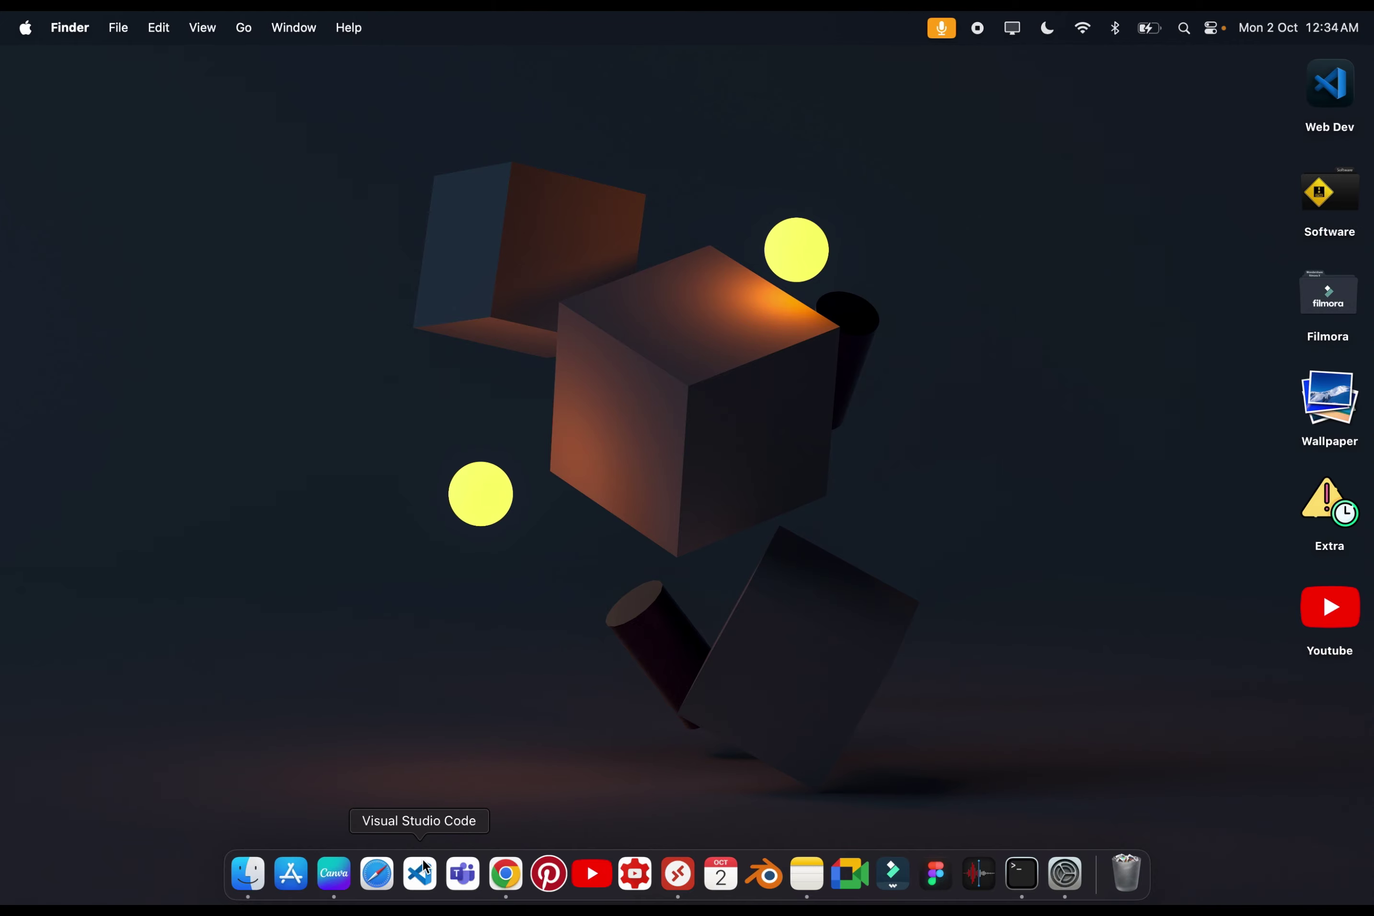
- Load apple.com in Safari
click(377, 873)
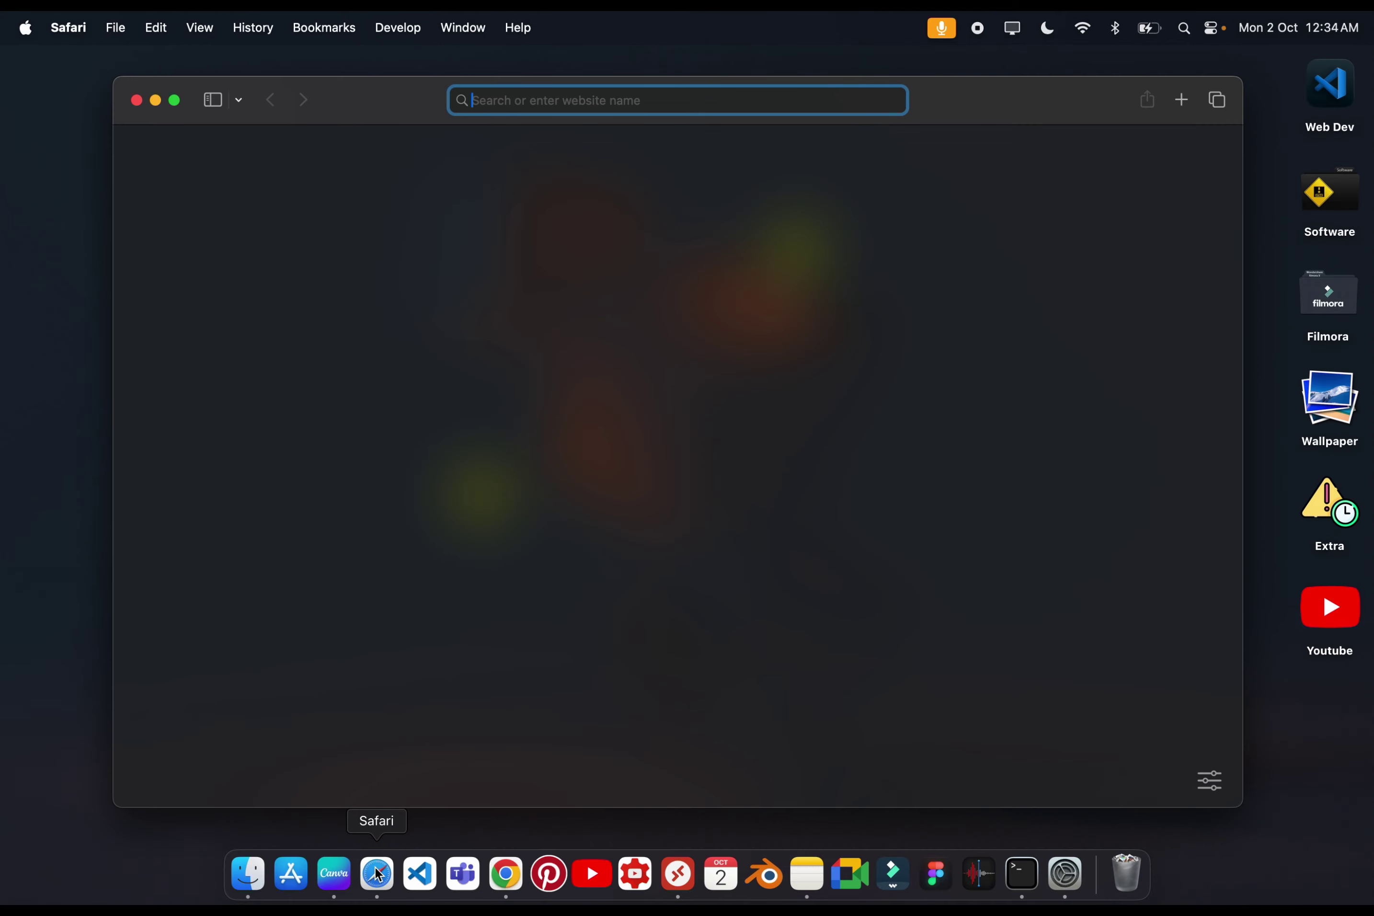
text(apple)
key(Return)
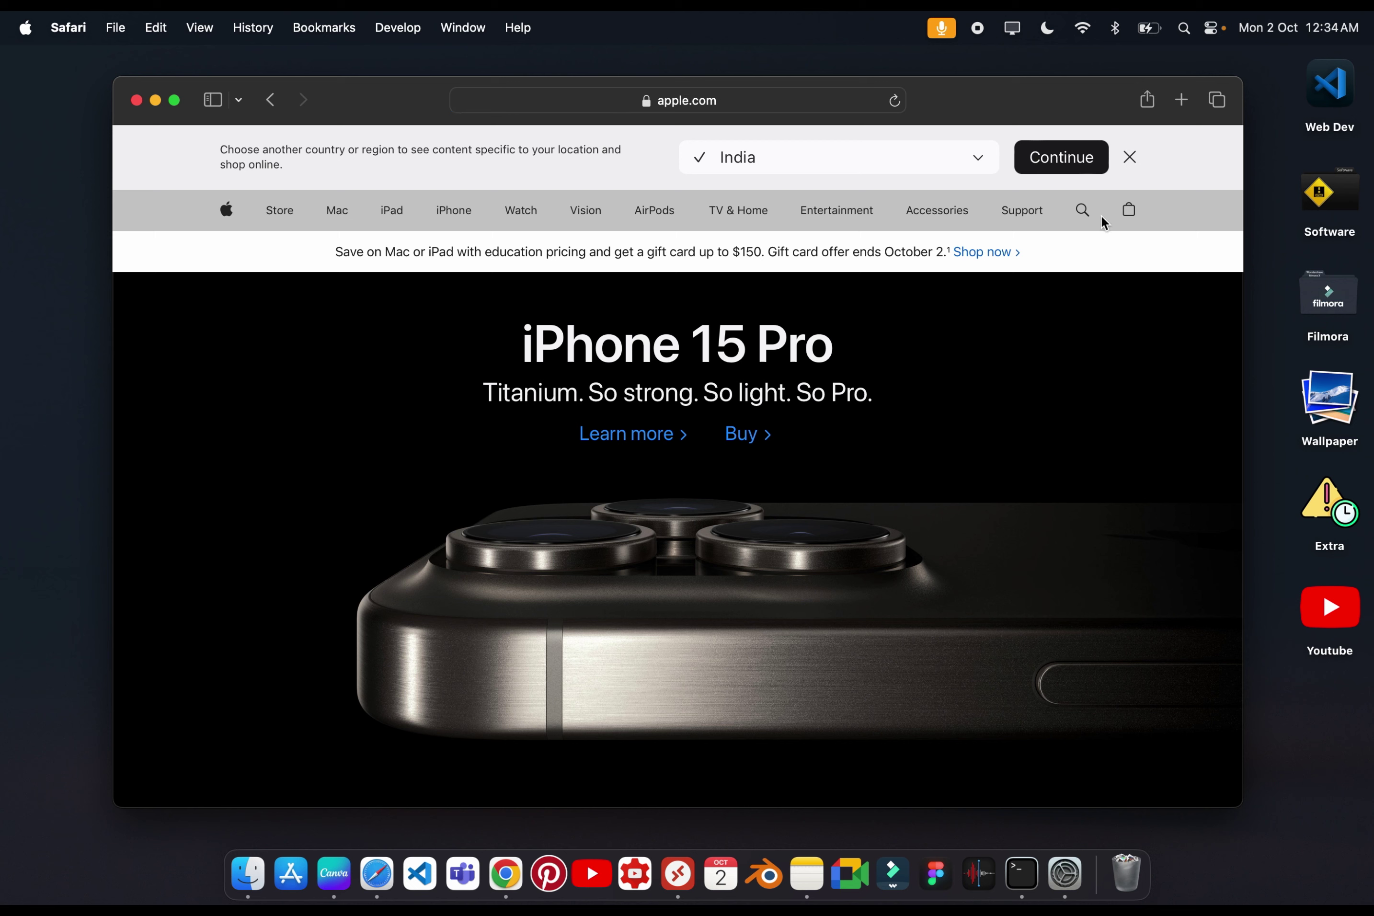
- Add apple.com to the Dock as web app 'Apple' with the Downloads emoji icon
click(1147, 101)
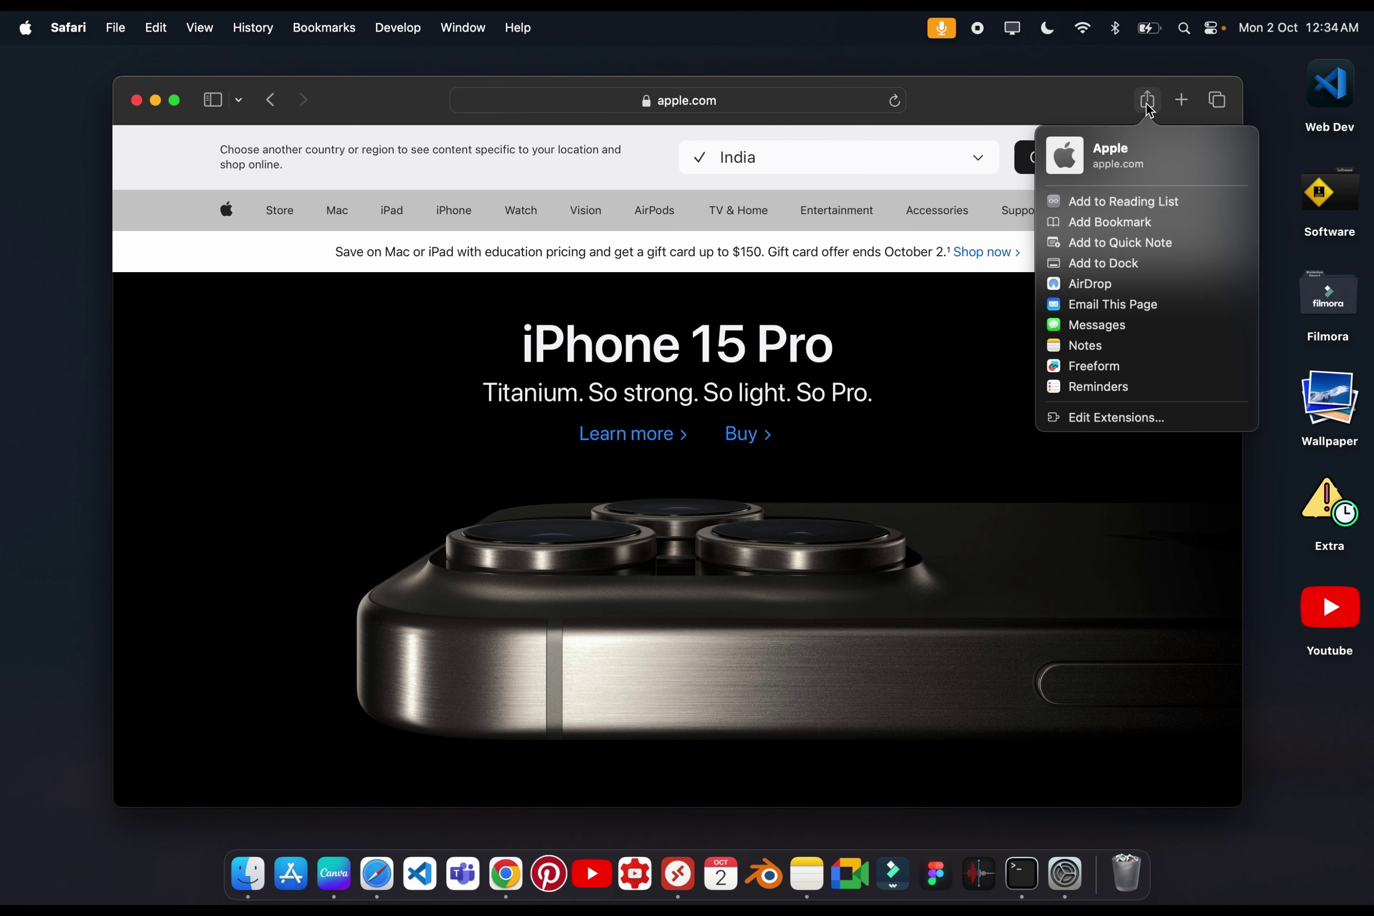
click(1140, 267)
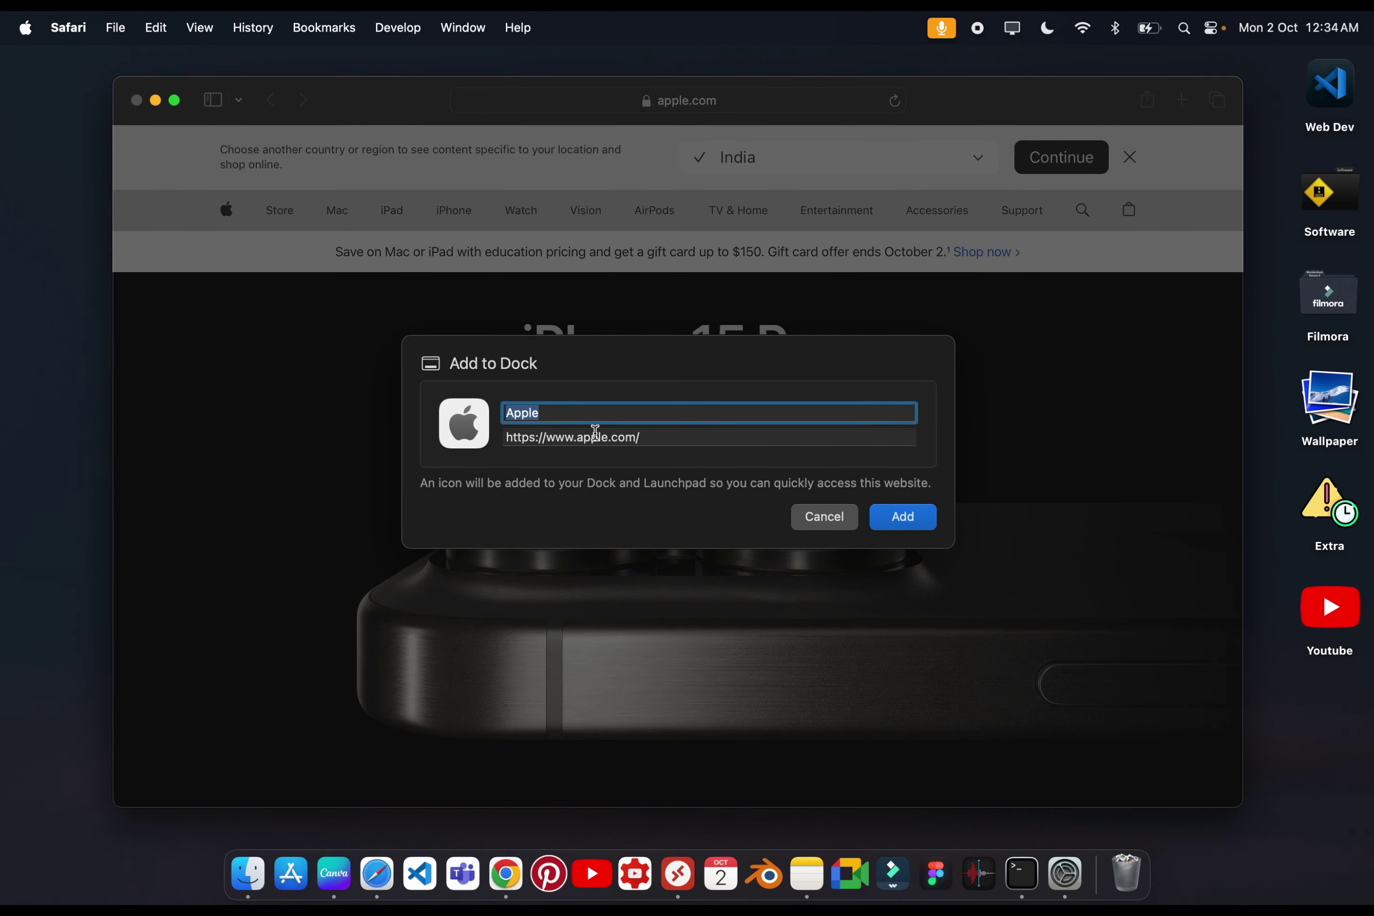
click(659, 431)
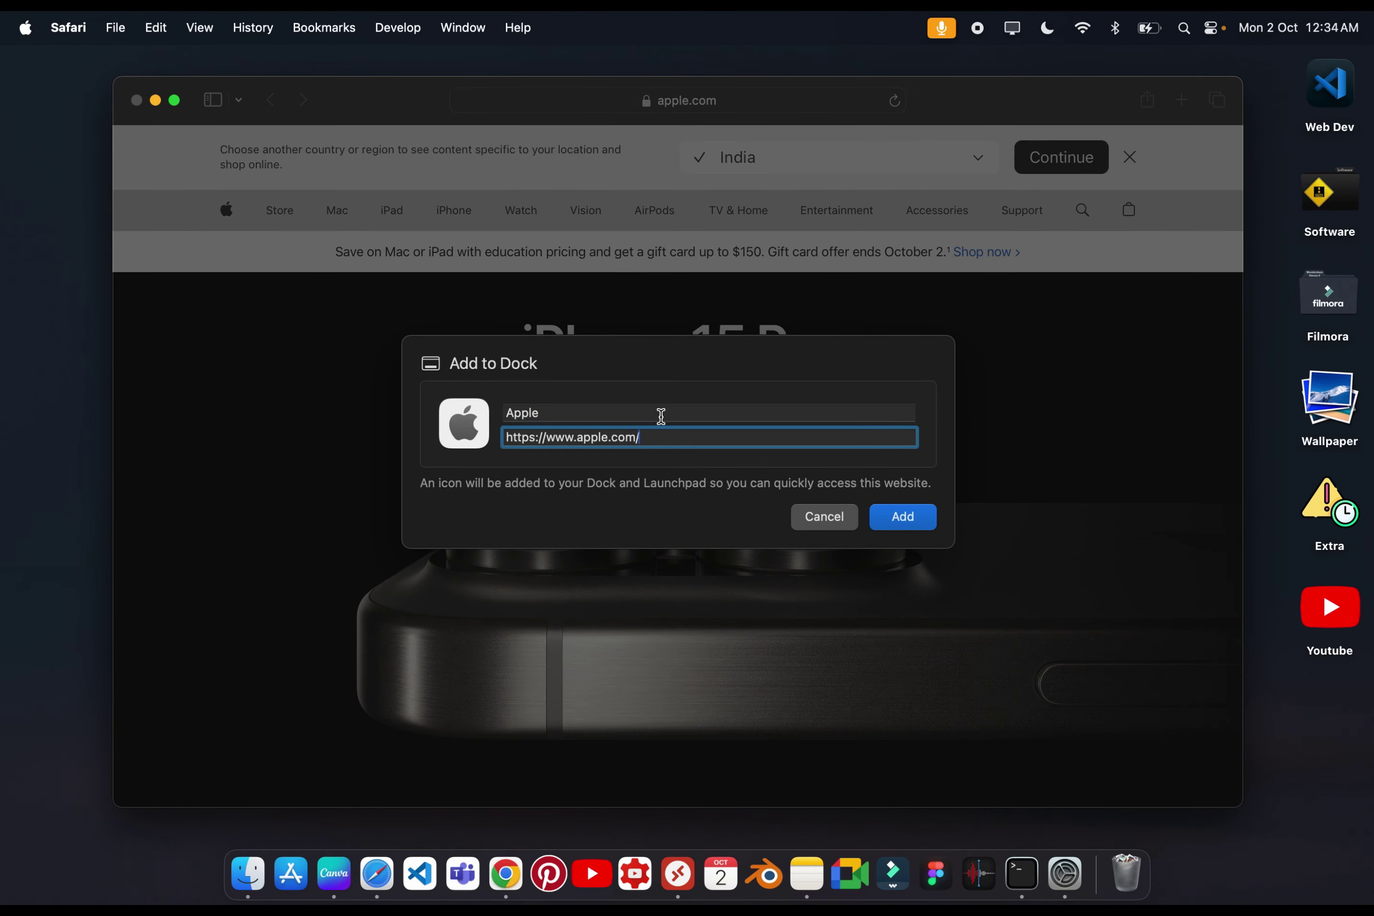
click(661, 415)
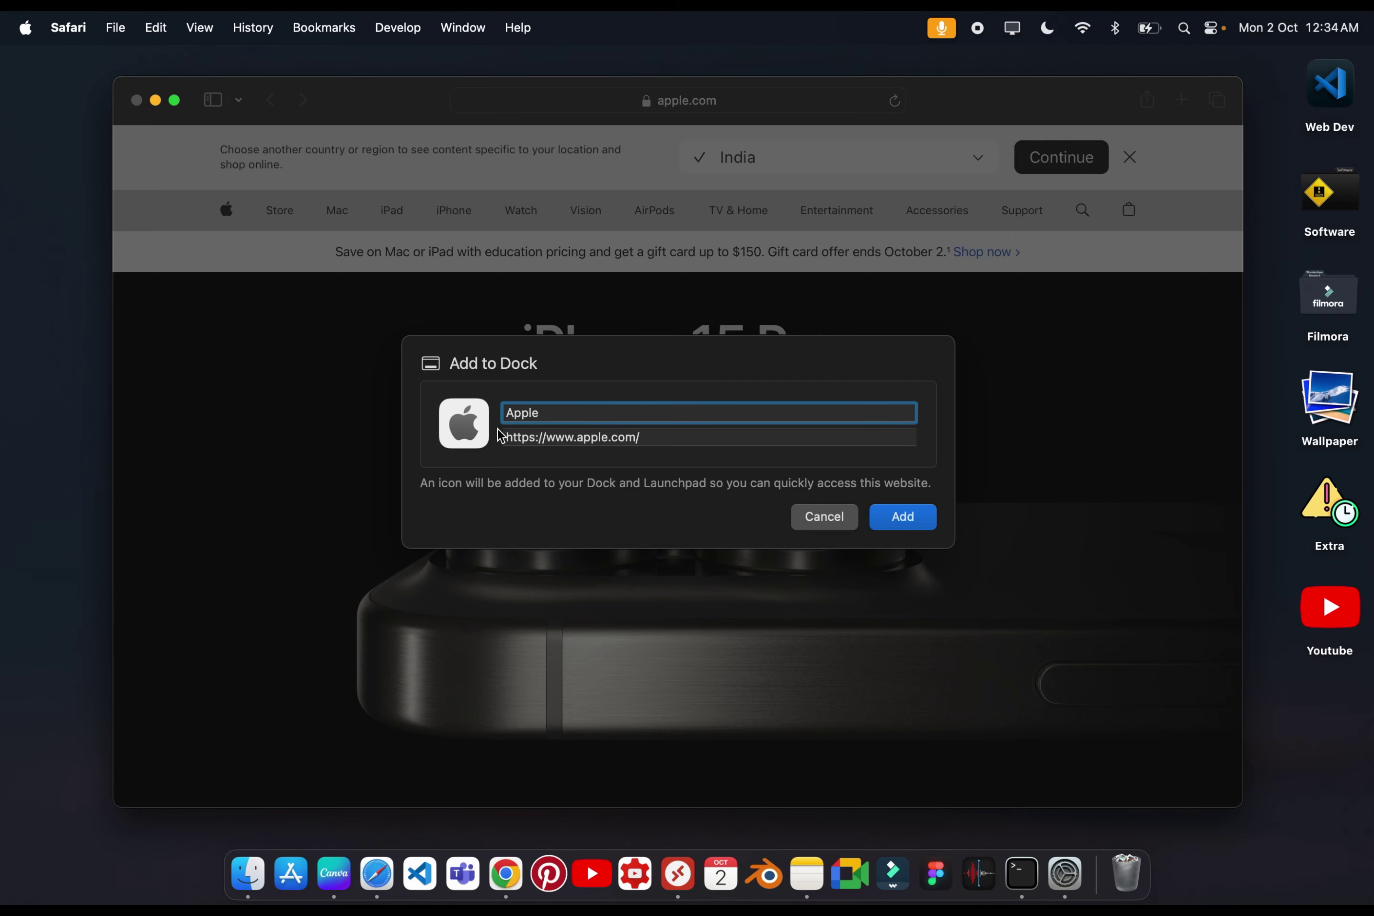
click(479, 435)
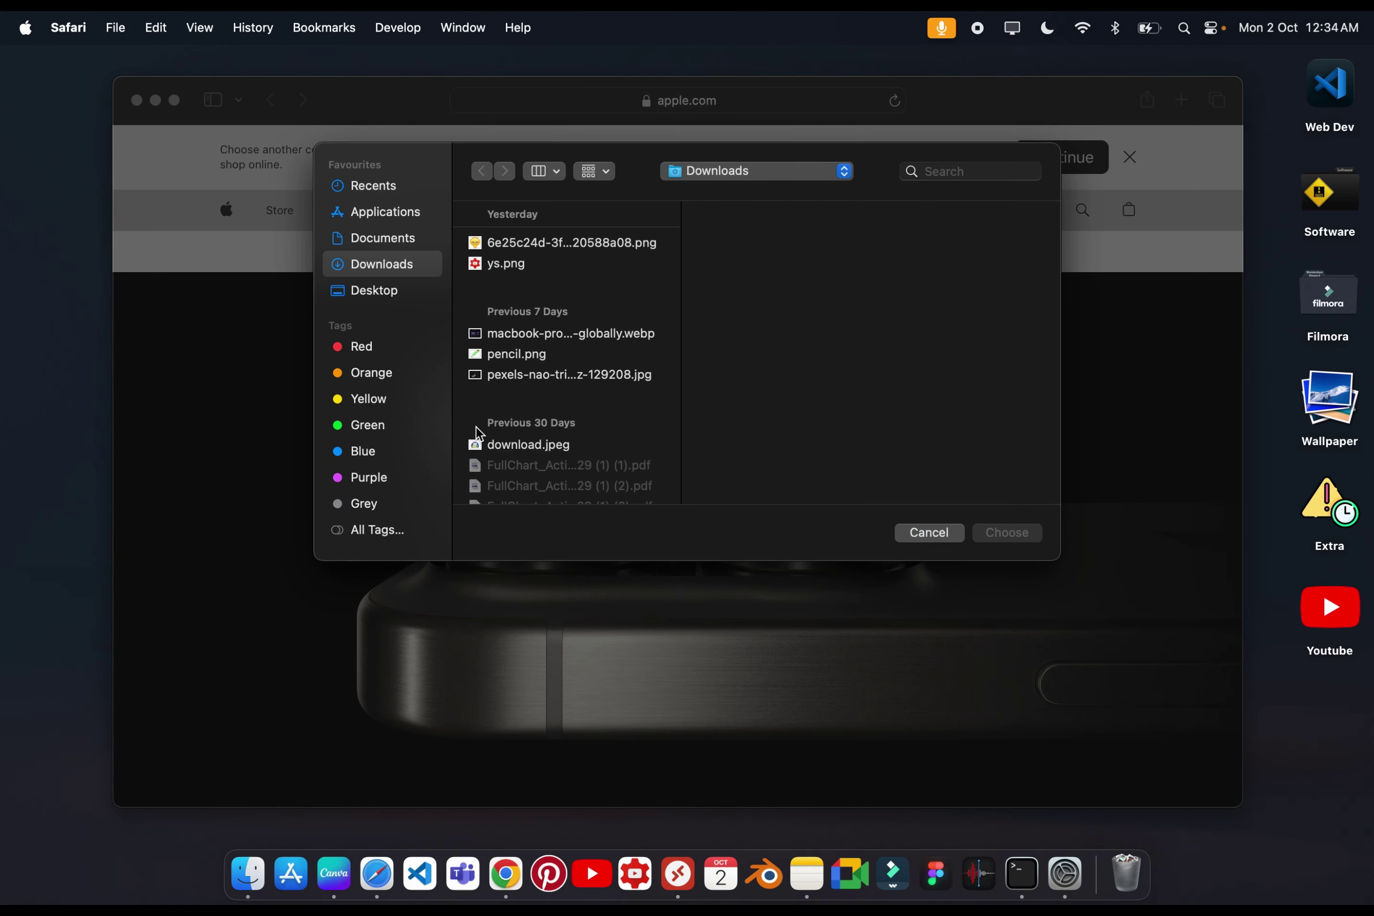
click(554, 246)
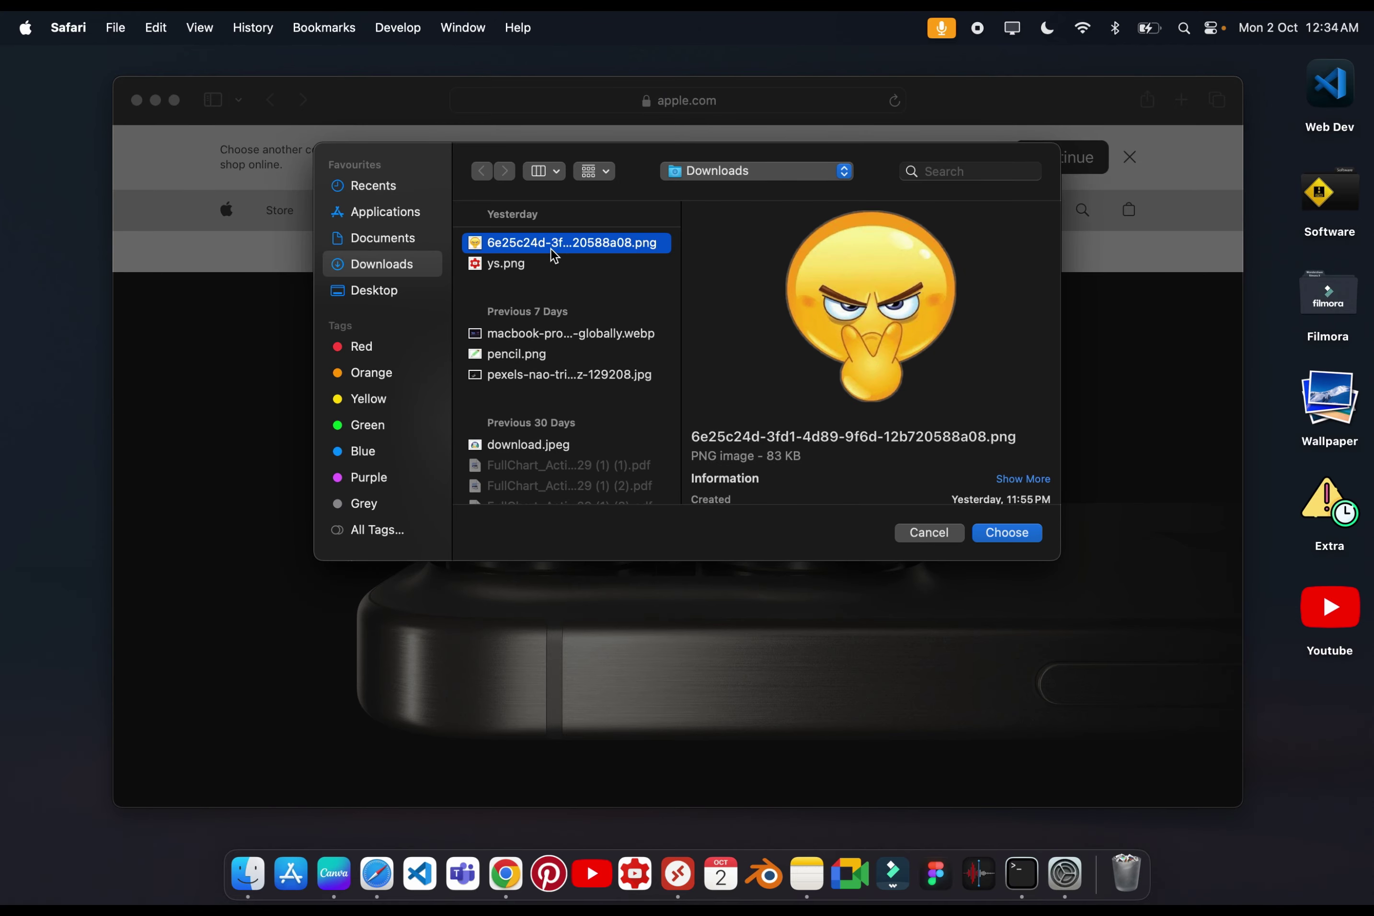
click(1005, 535)
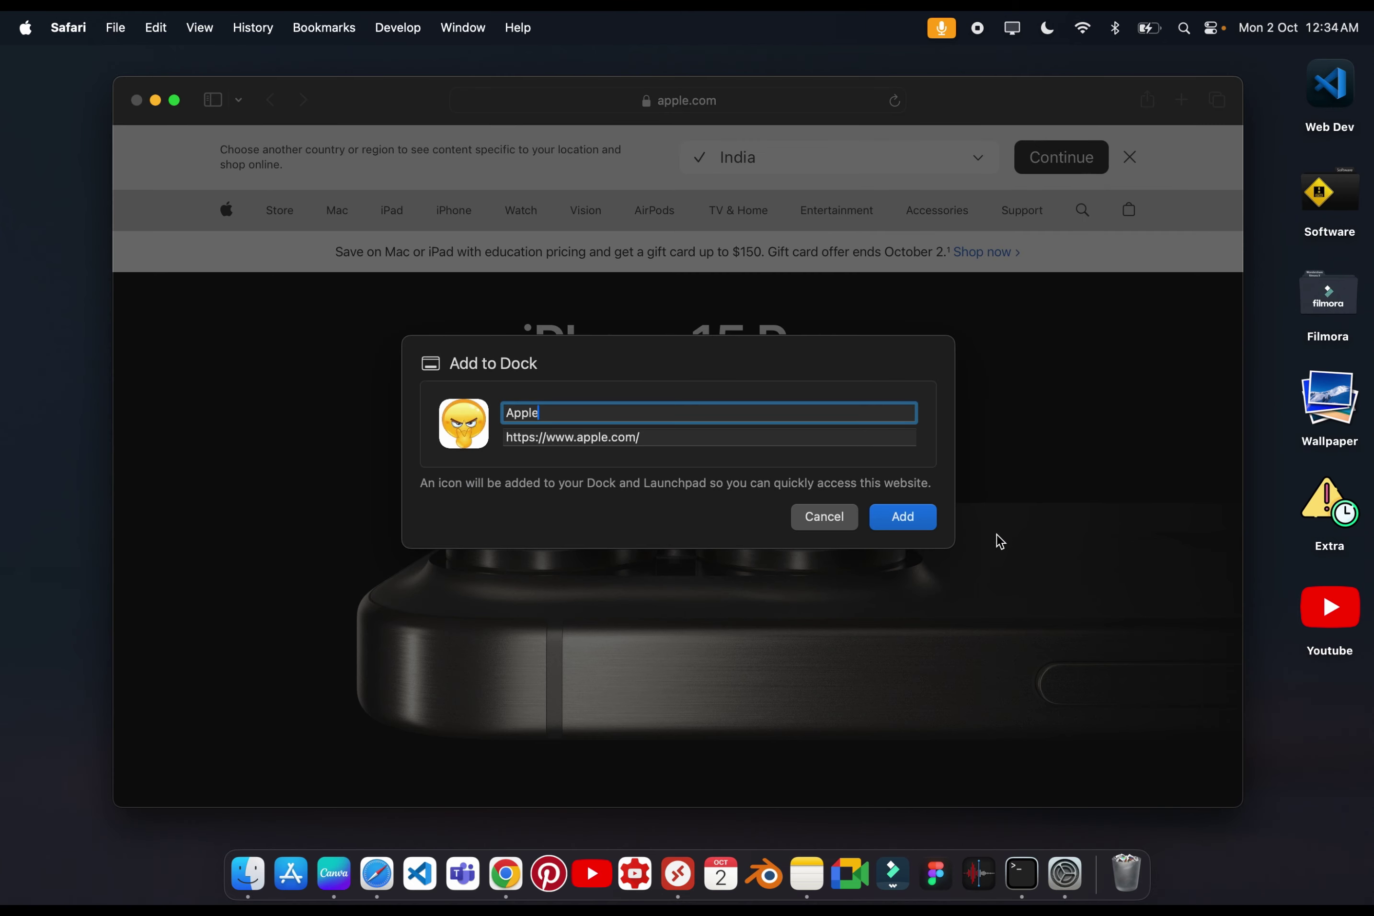
click(903, 518)
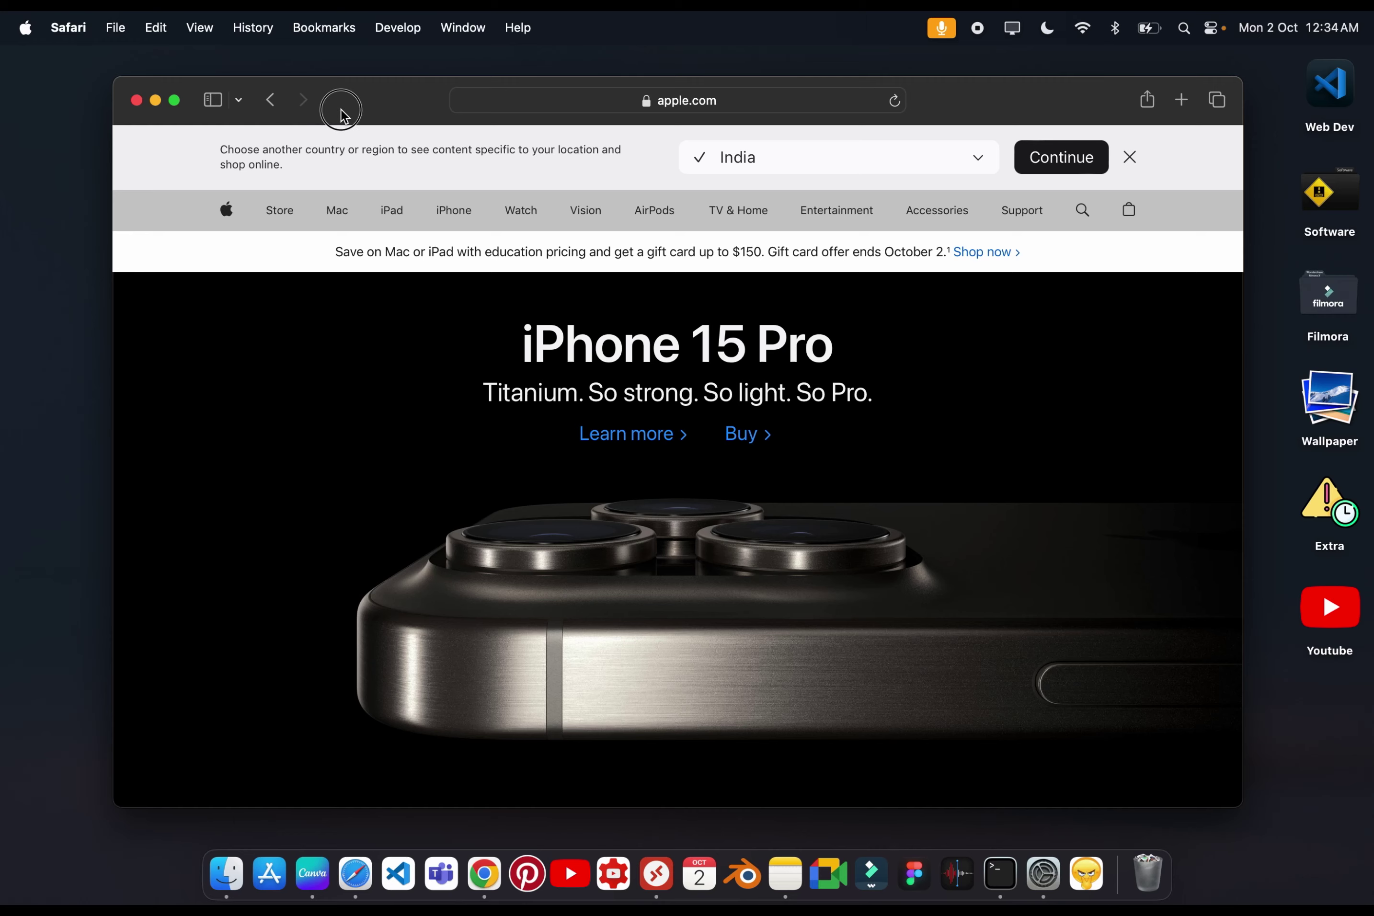
- Close Safari and the Apple web app, then reopen apple.com in Safari
click(137, 101)
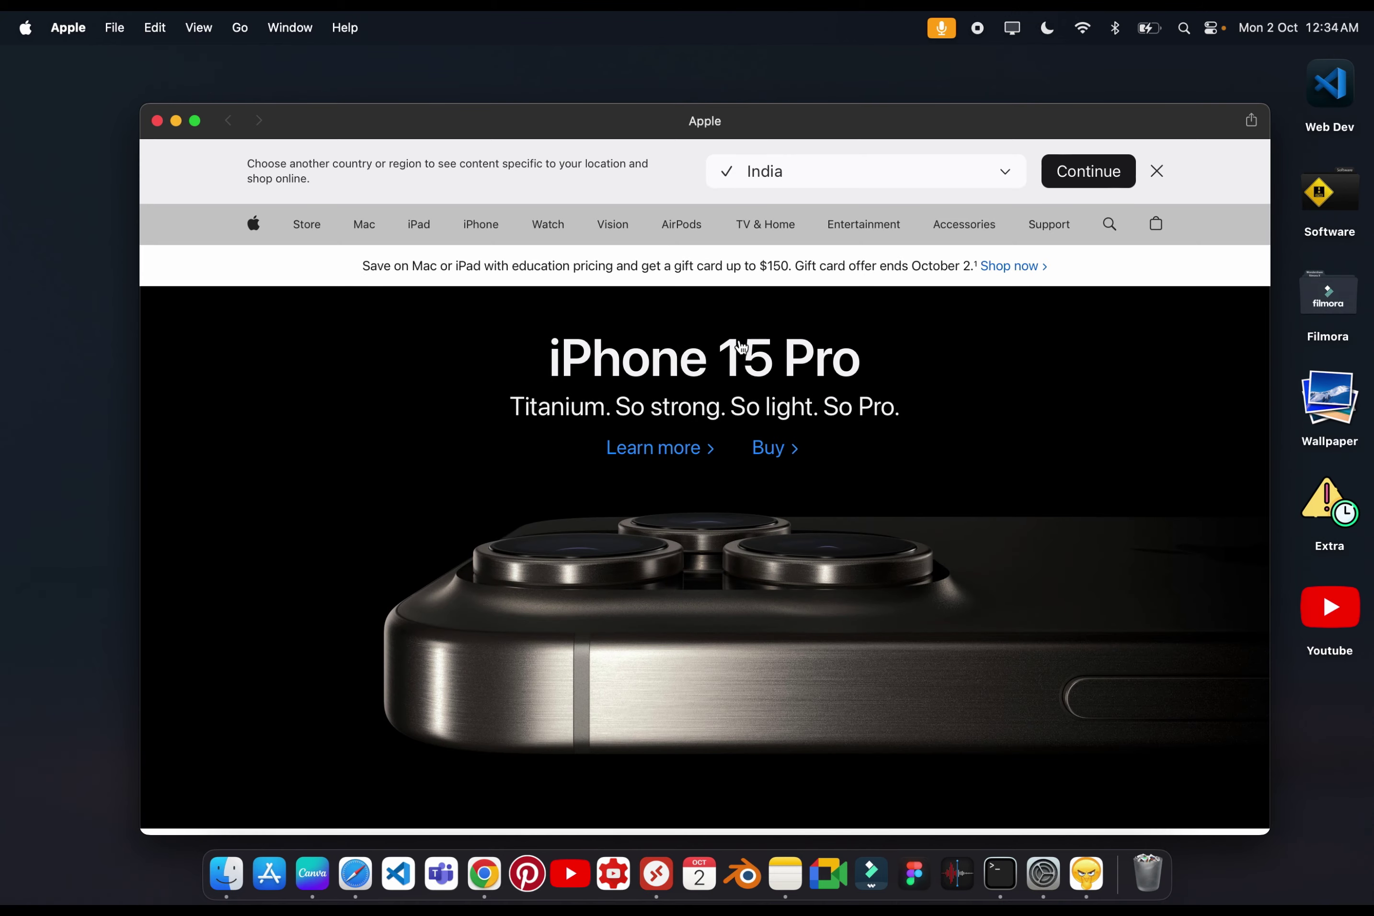
key(super+w)
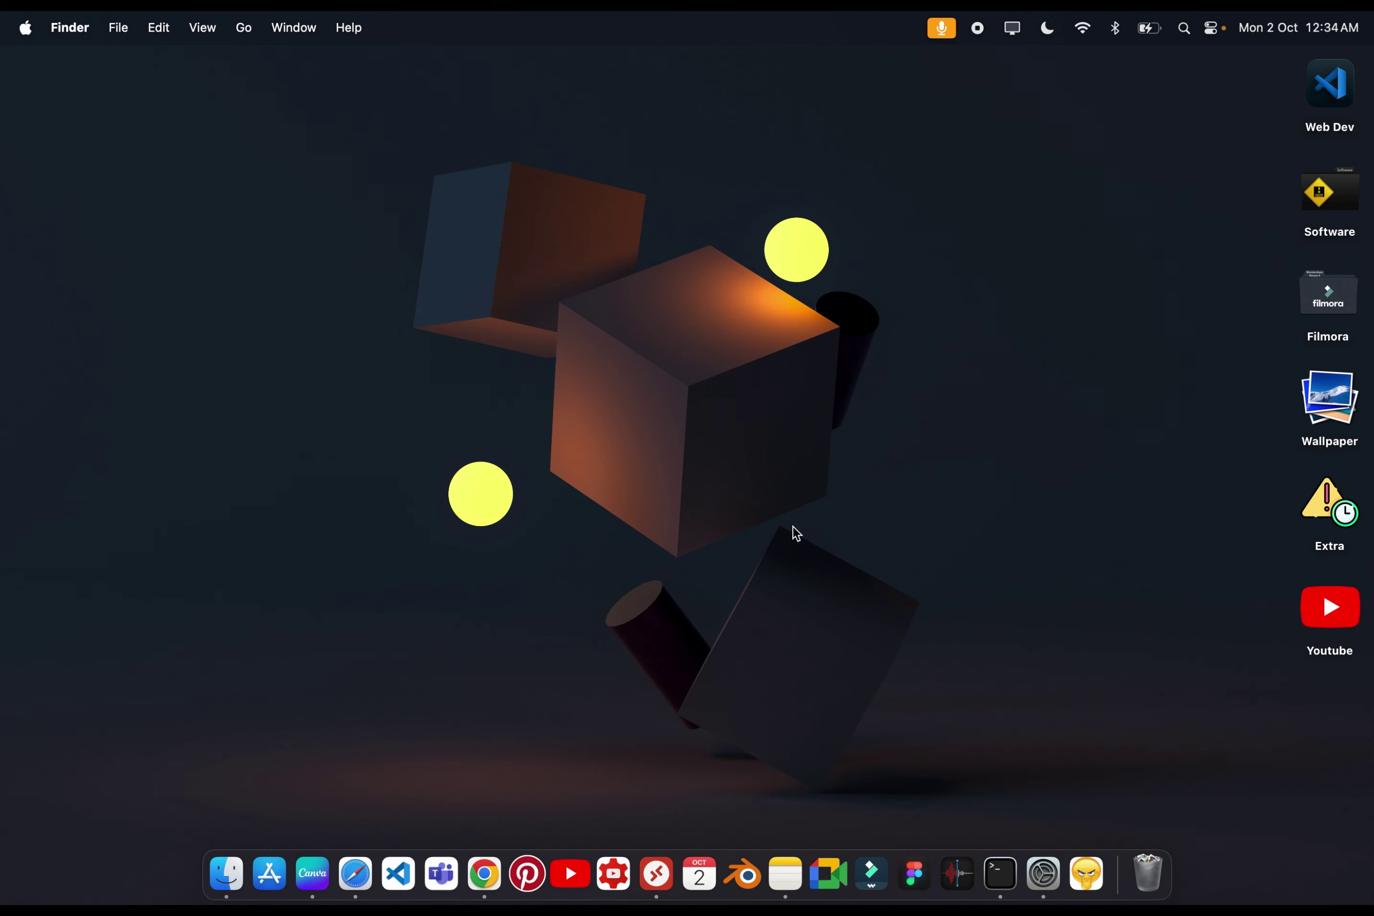
click(355, 873)
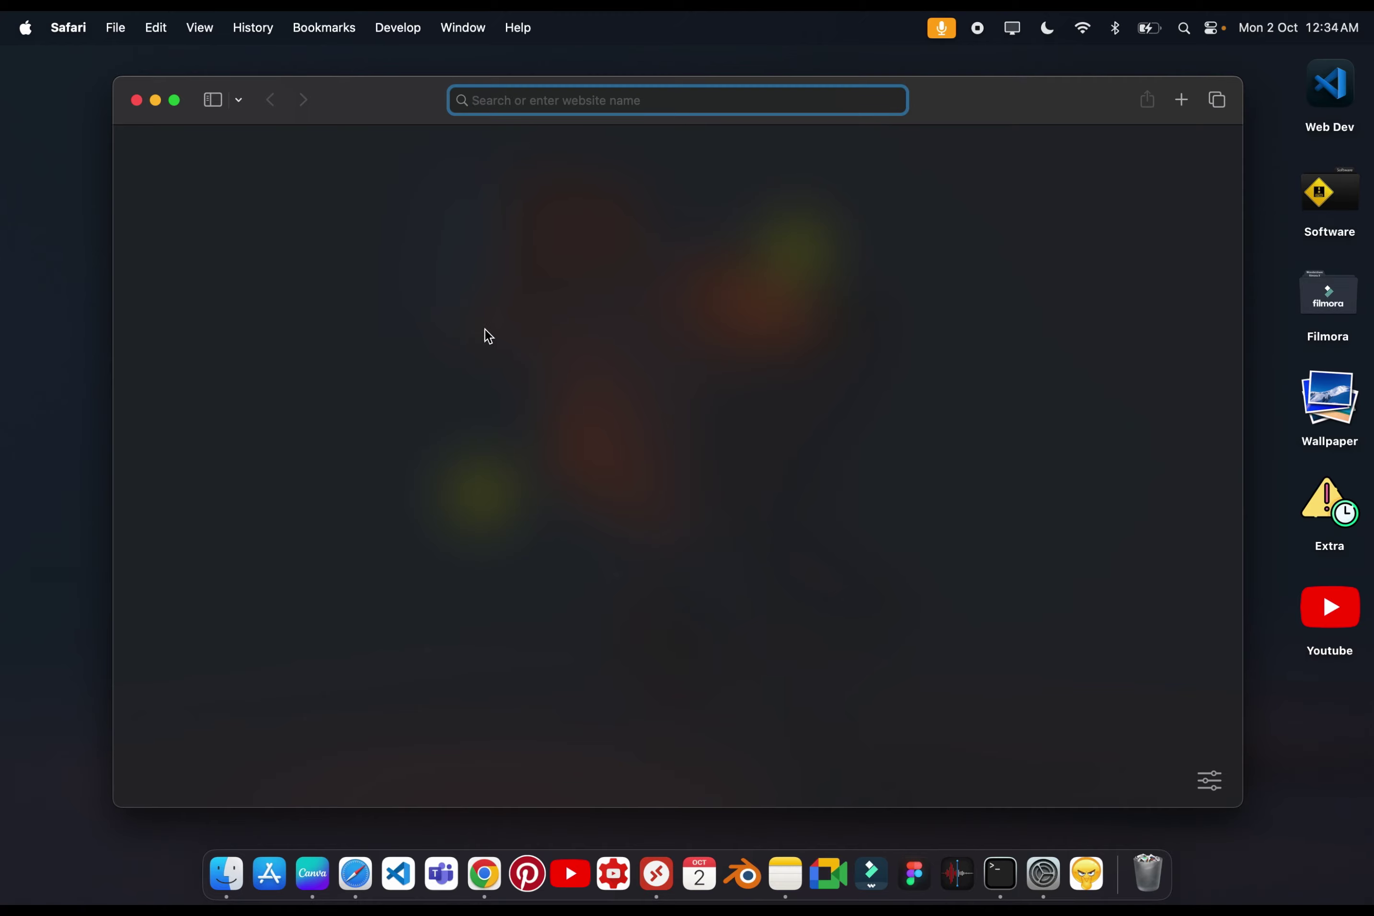
text(apple.com)
key(Return)
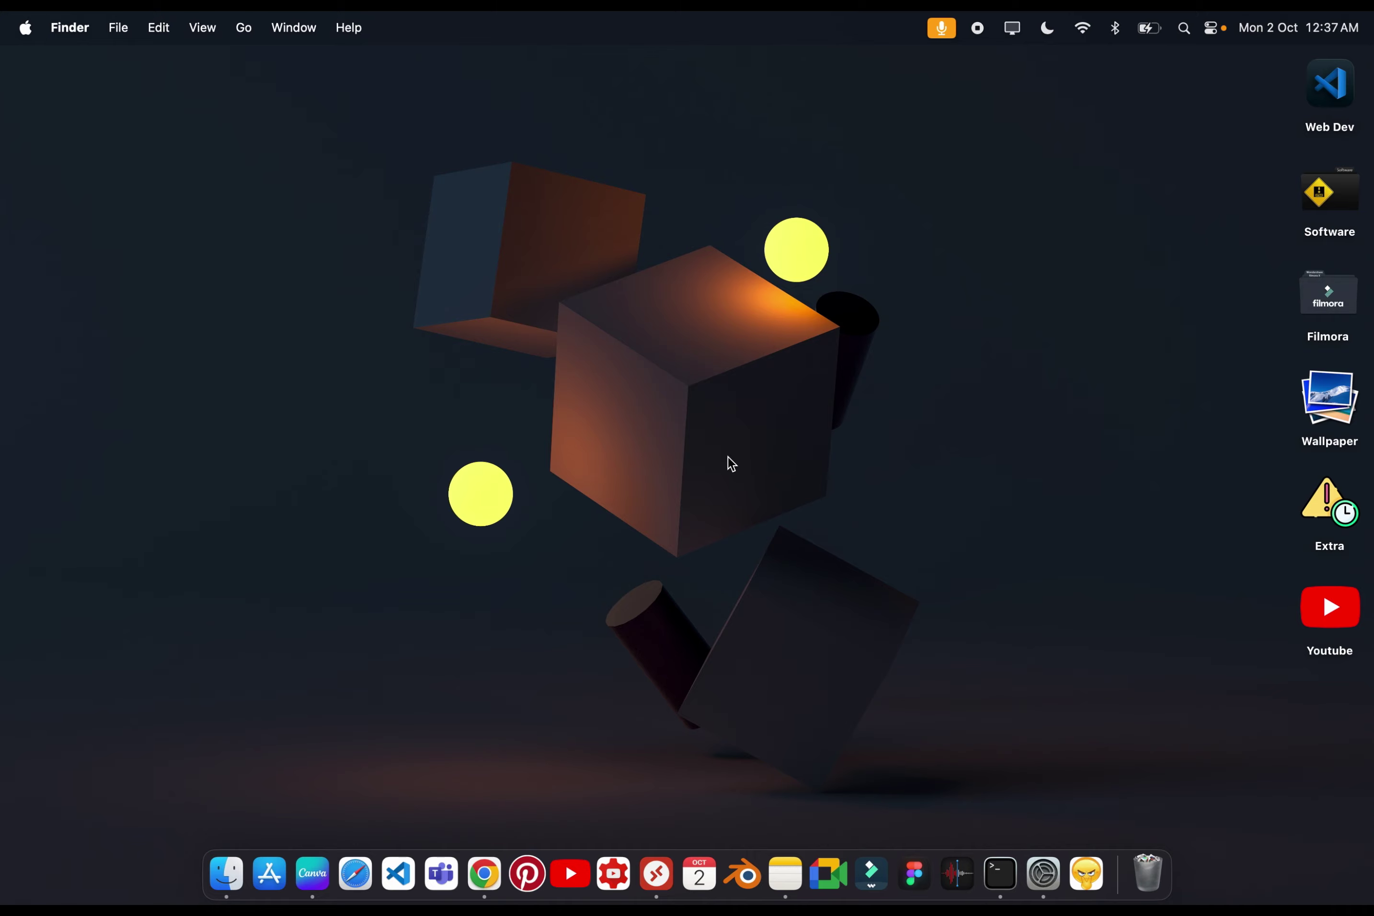
- Drag the flip-clock, battery and calendar widgets from Notification Center onto the desktop
key(fn+n)
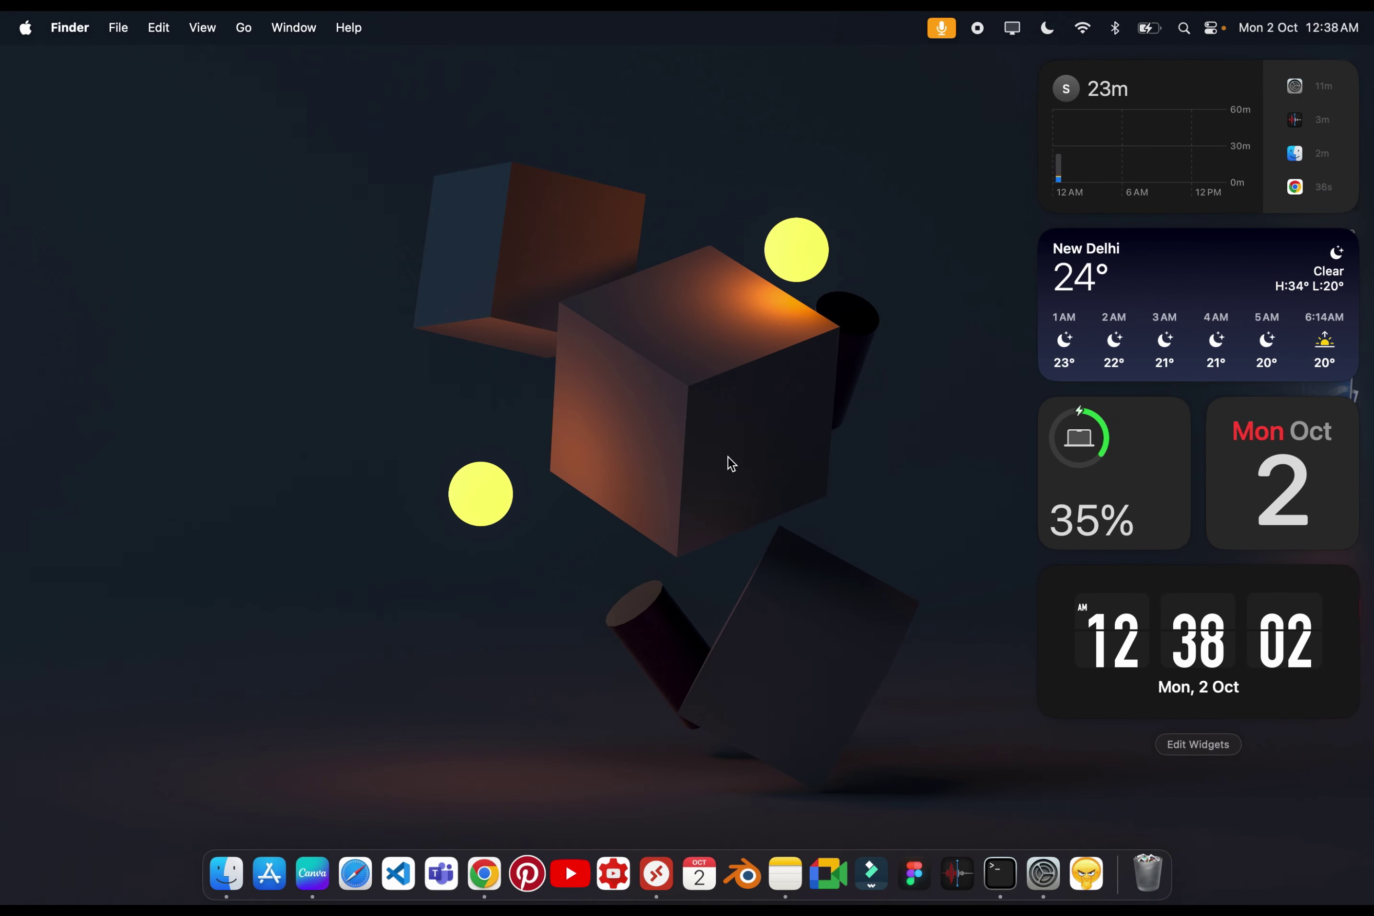
drag(1090, 570, 220, 127)
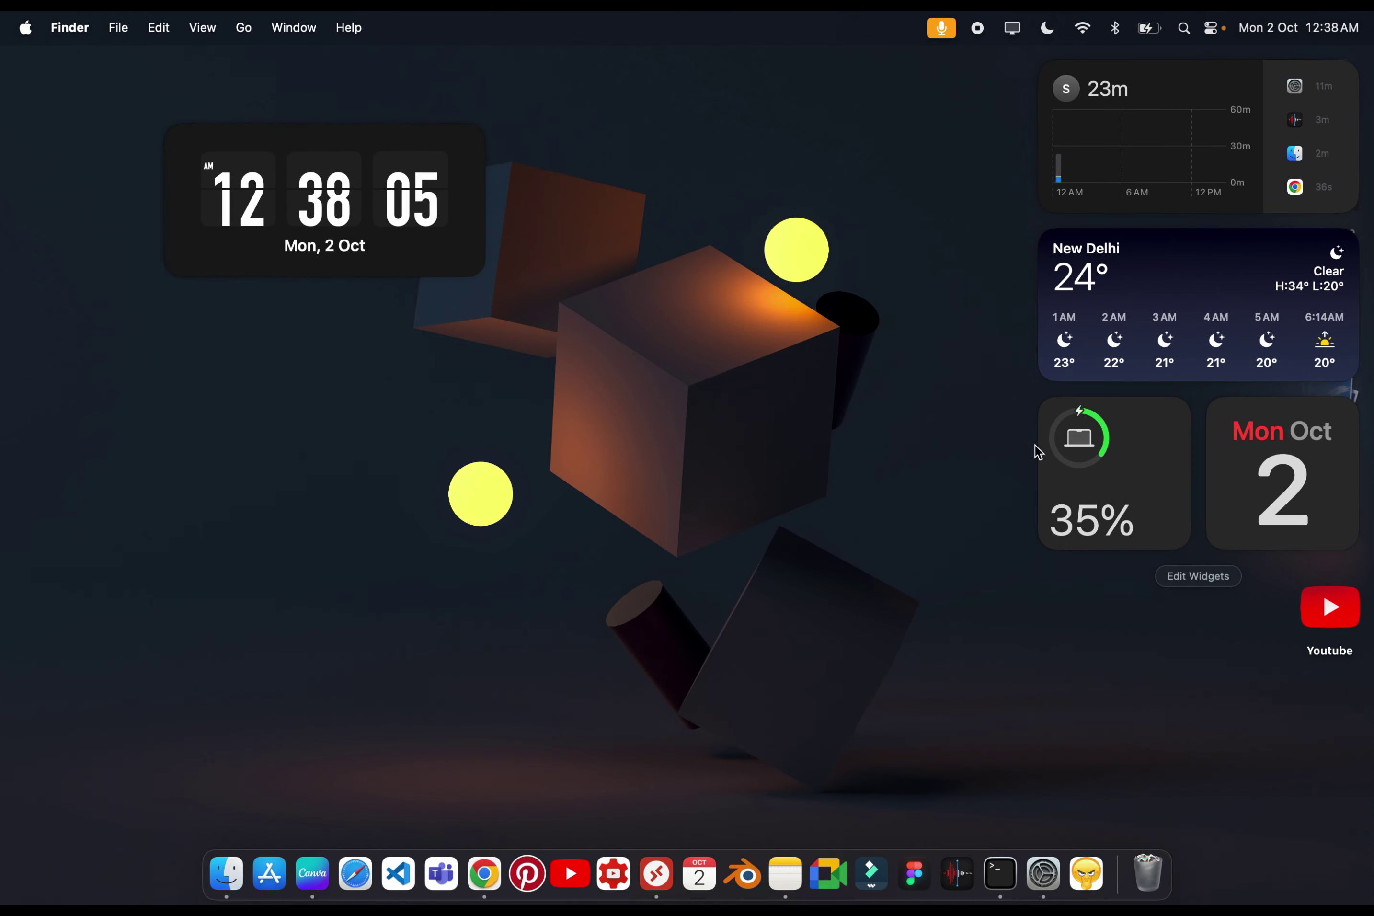
drag(1036, 450, 564, 174)
drag(1158, 514, 763, 257)
click(814, 349)
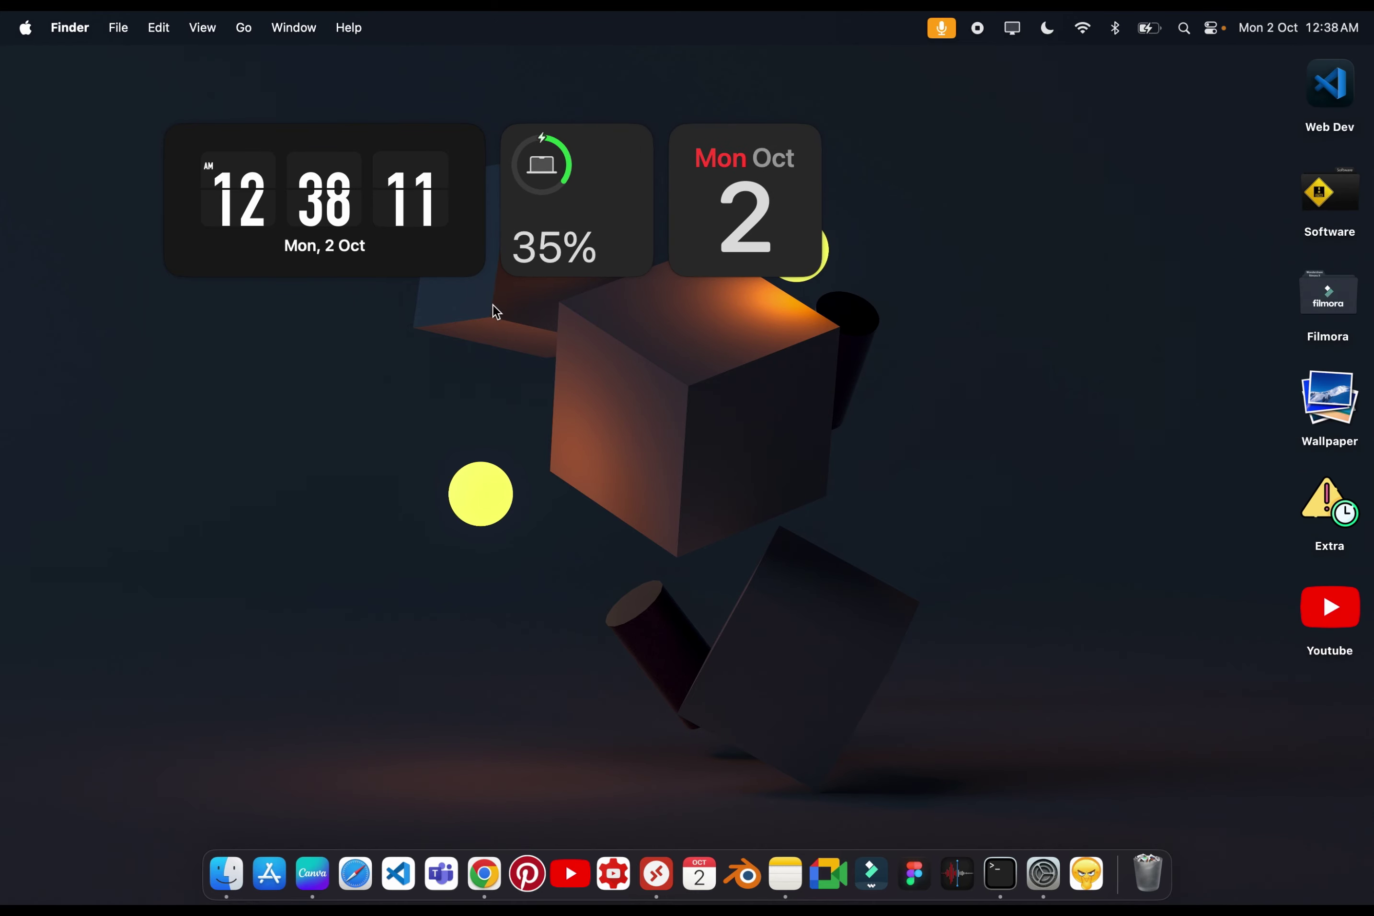
- Group the flip clock, battery and calendar widgets in the desktop's top-left corner
drag(333, 225, 186, 163)
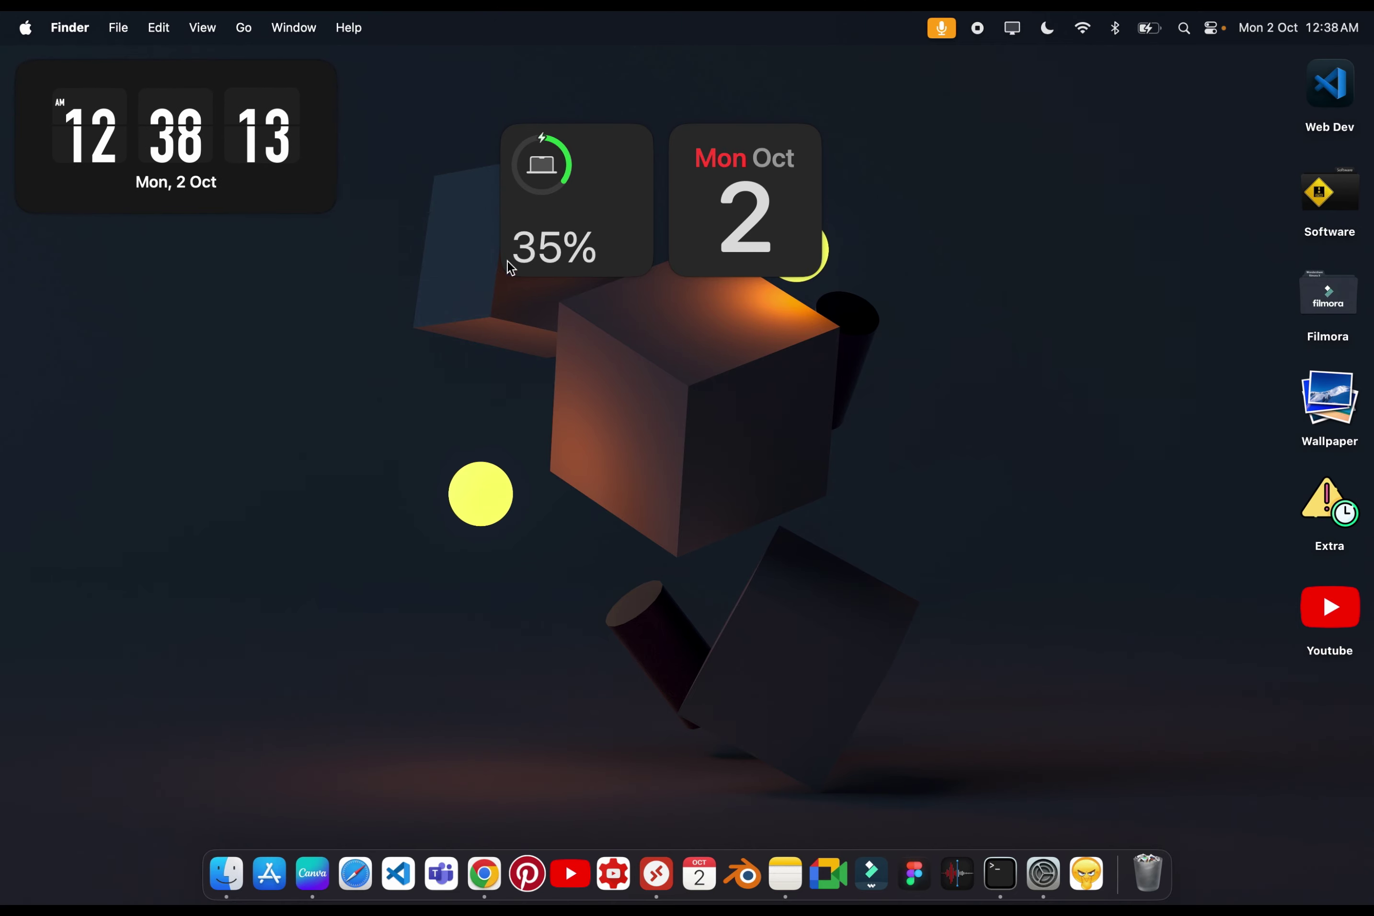
drag(525, 246, 153, 334)
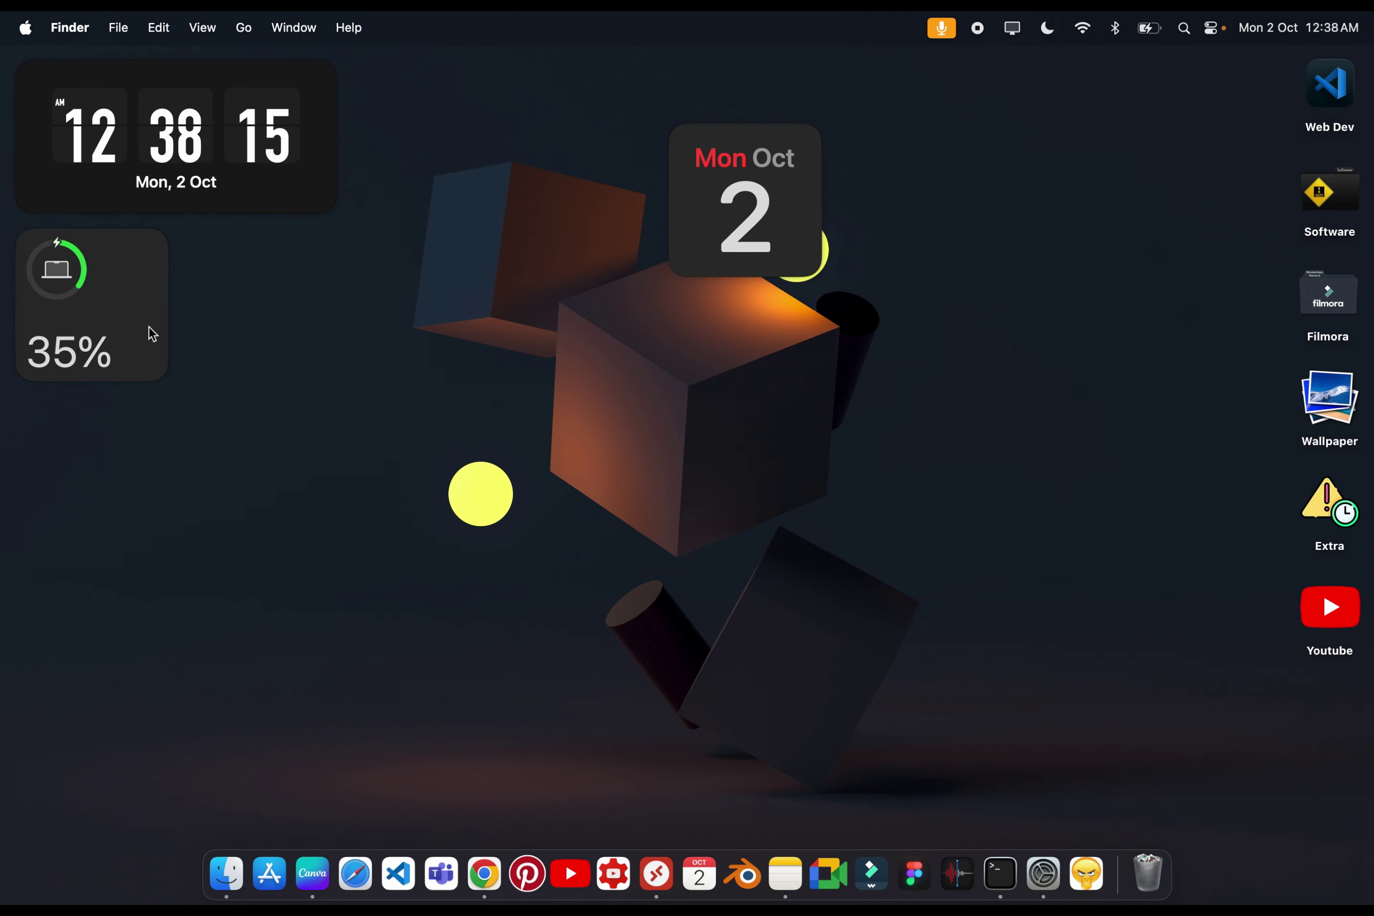
drag(776, 208, 455, 192)
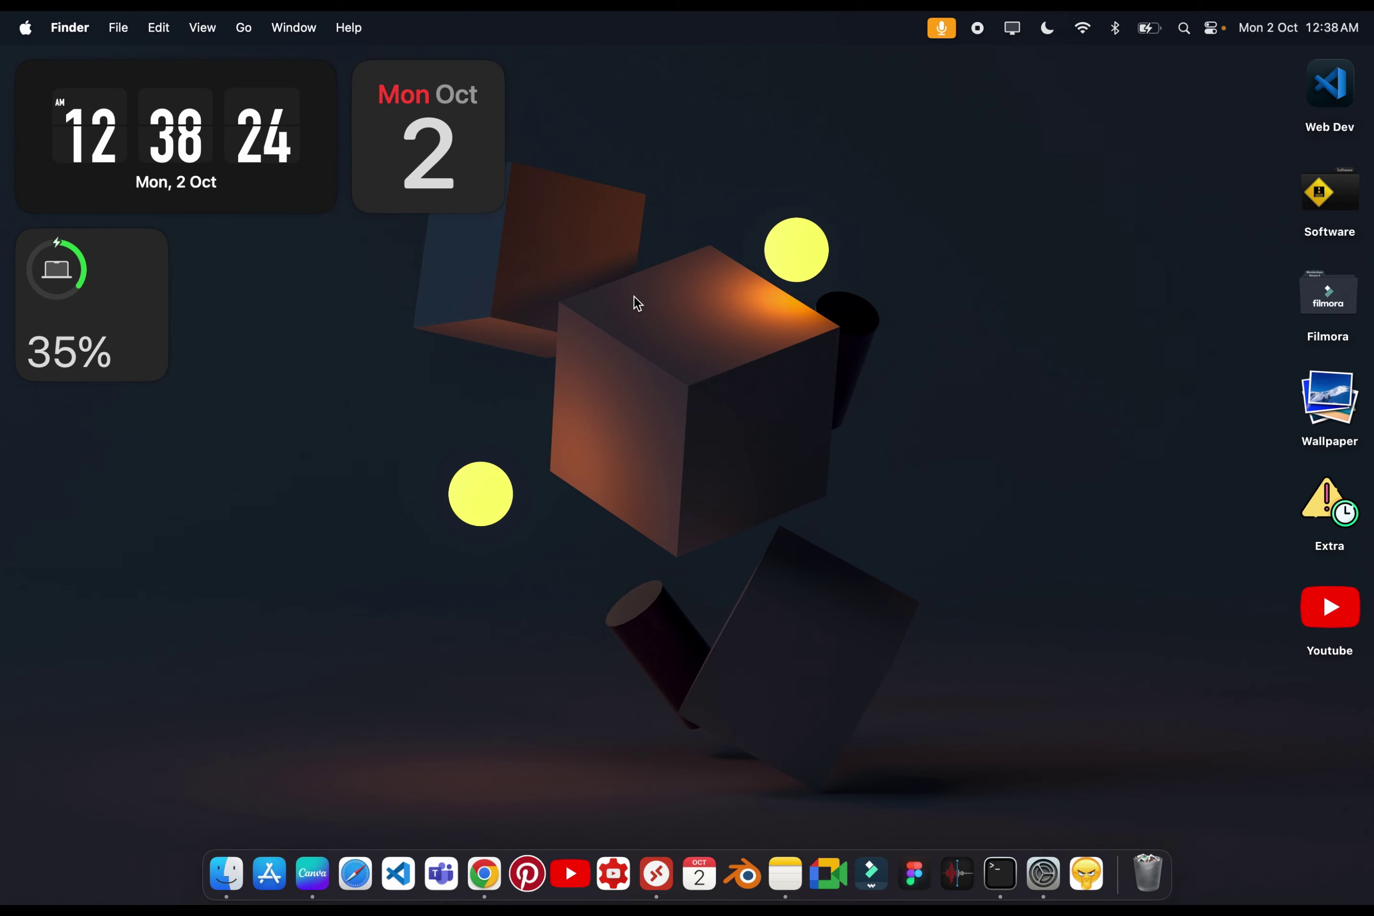
drag(477, 158, 187, 335)
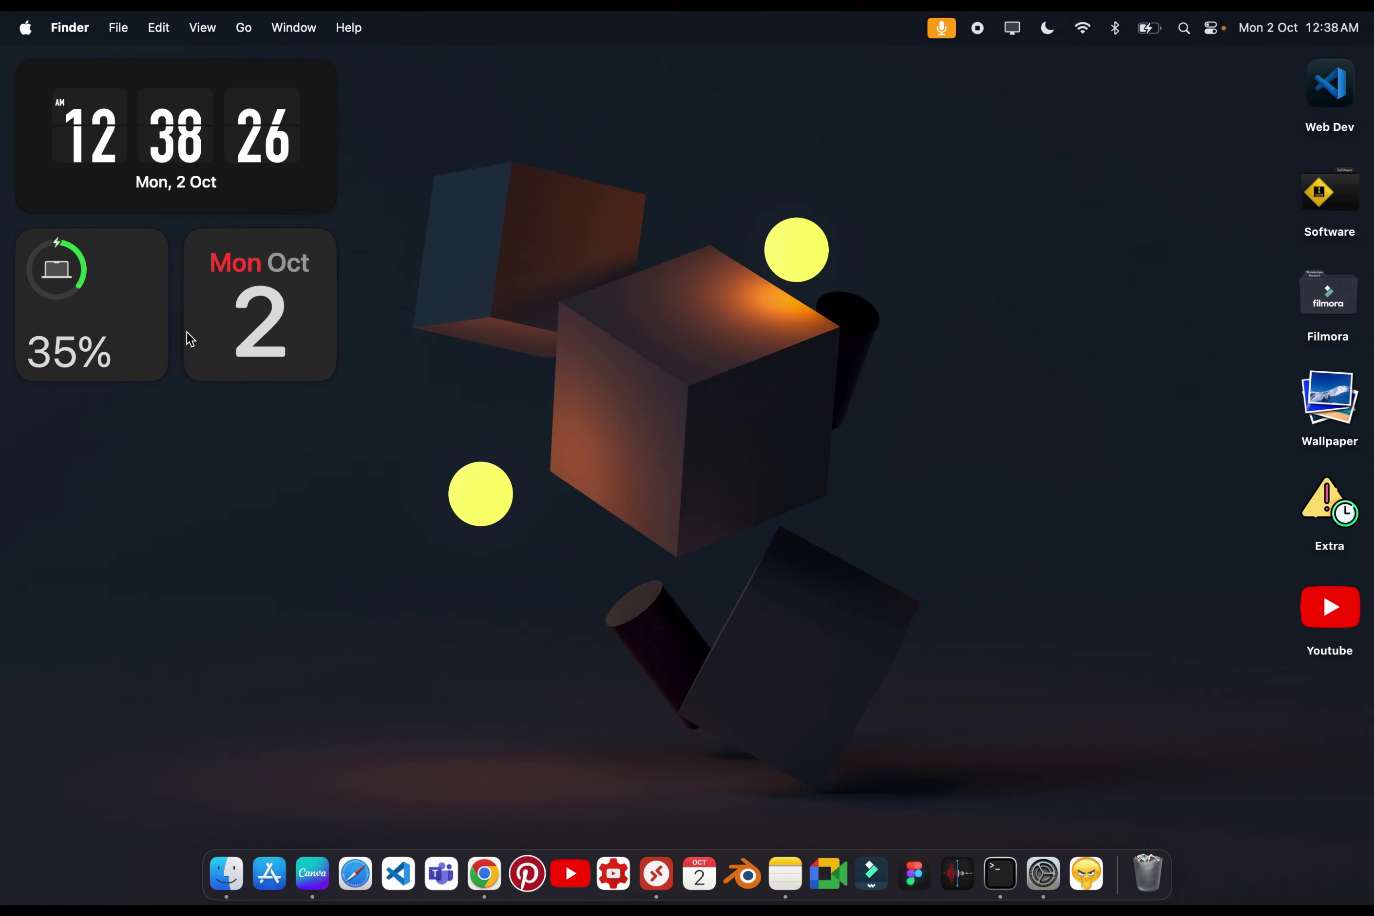
click(165, 312)
click(709, 407)
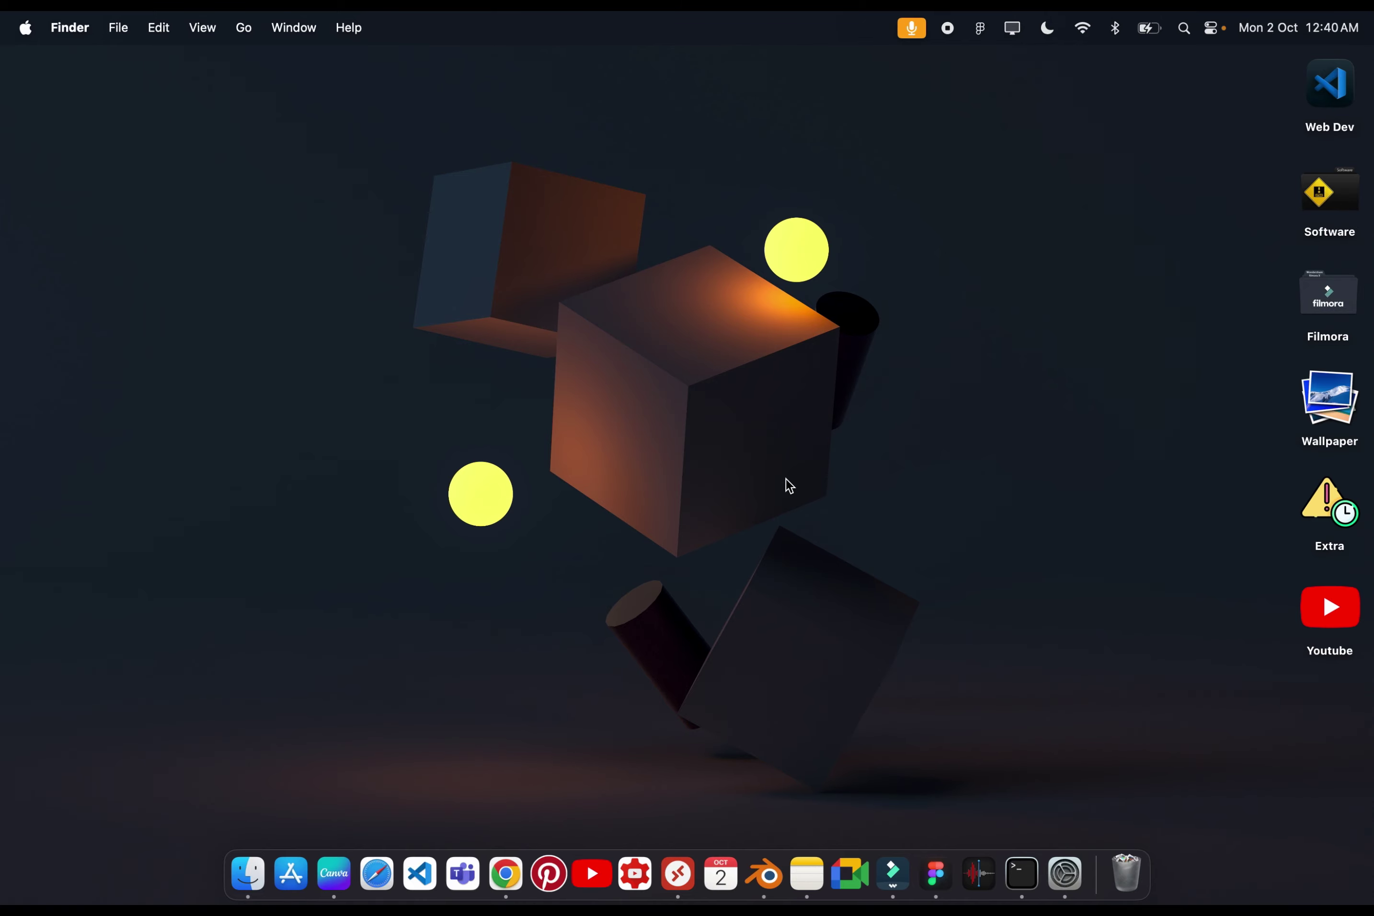
- Quit Figma, Wondershare Filmora 12 and Blender from the Cmd+Tab app switcher
key(super+Tab)
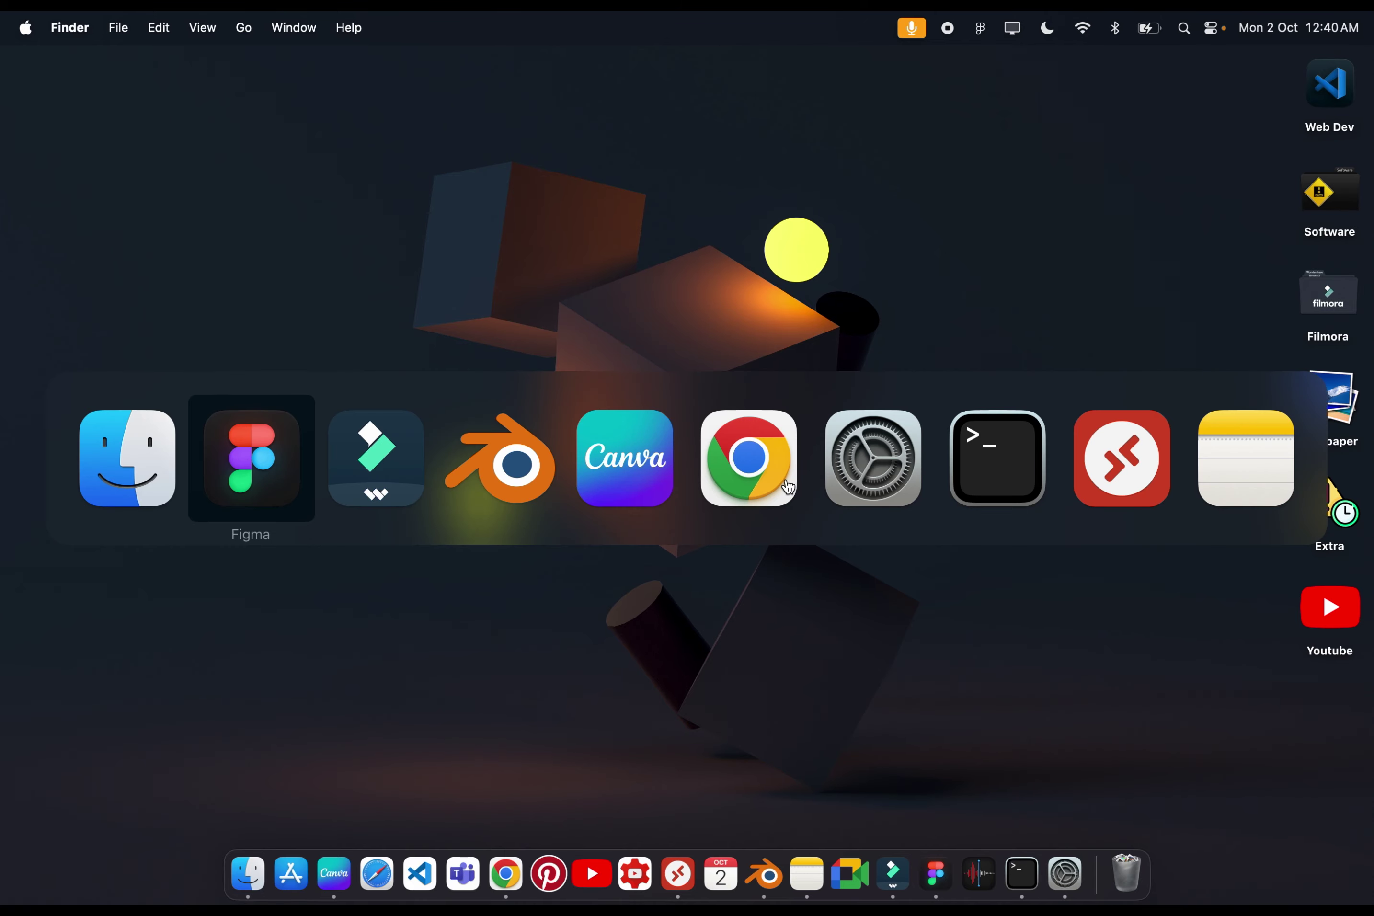
key(super+Tab)
key(super+Tab)
key(super+Tab)
key(super+Tab)
key(super+Tab)
key(super+Tab)
key(super+Tab)
key(super+Tab)
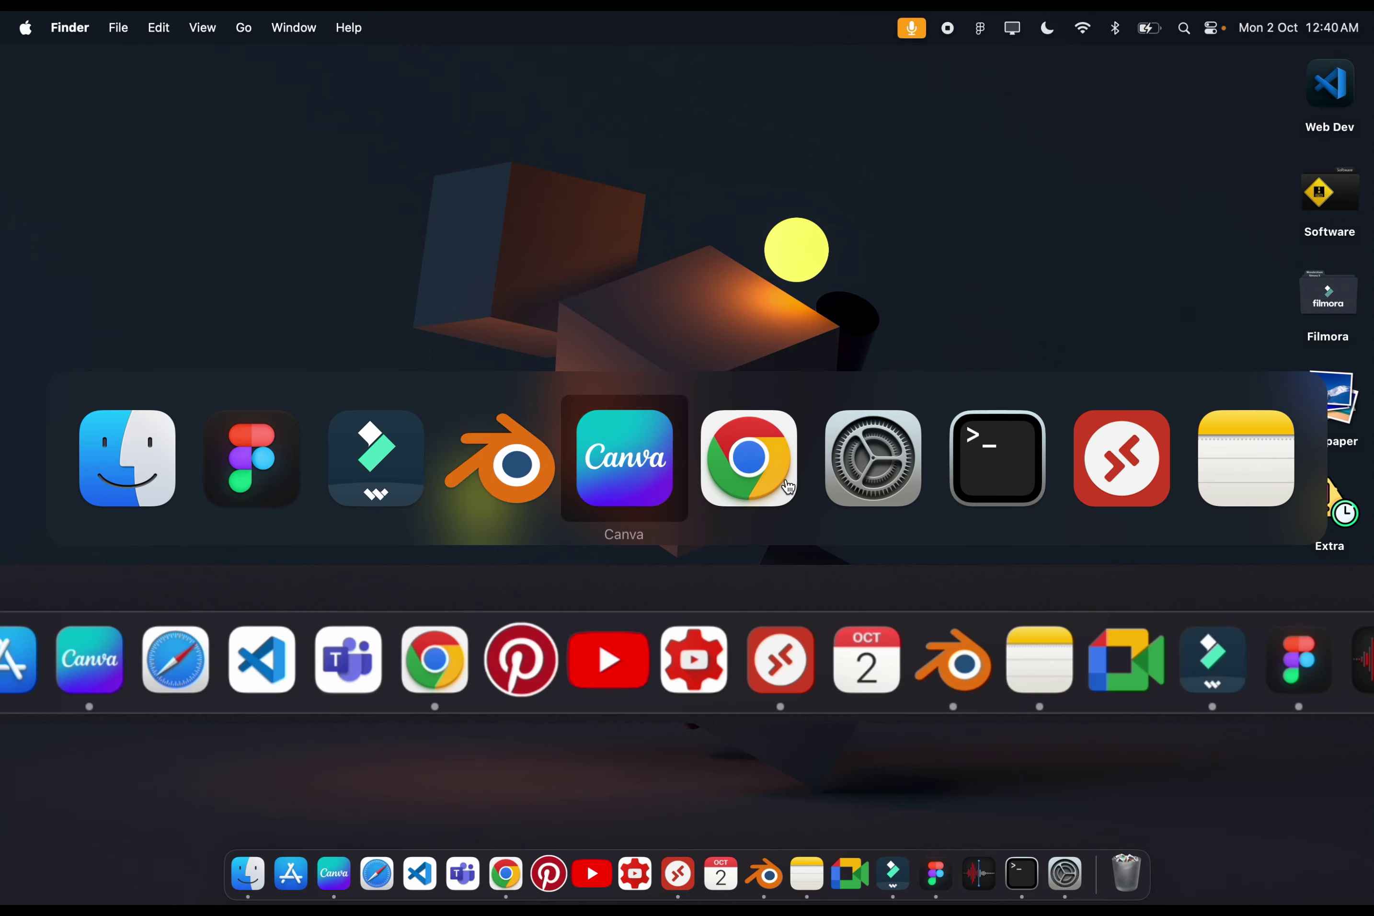
key(super+Tab)
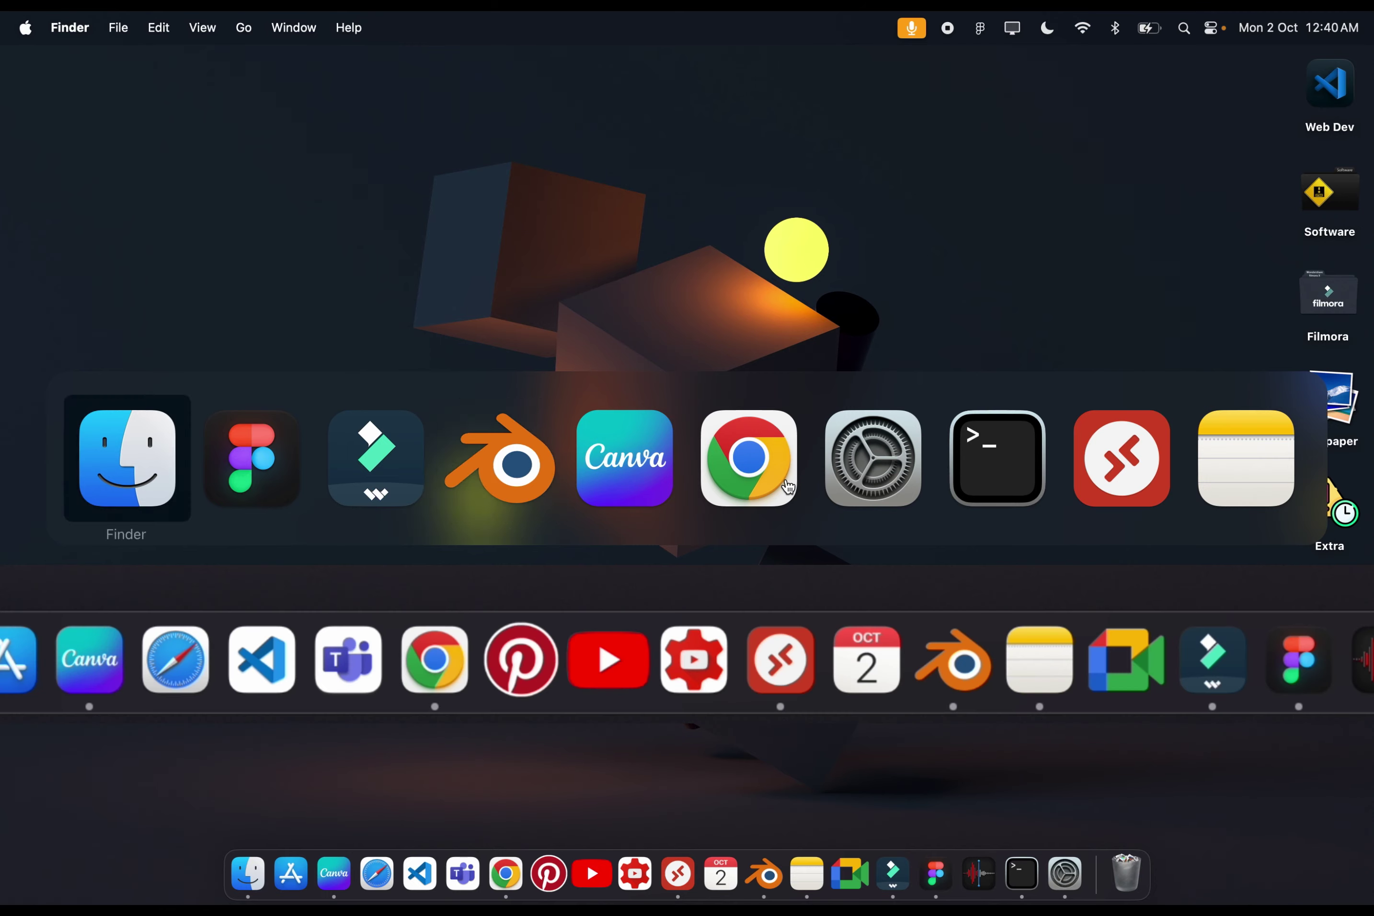
key(super+Tab)
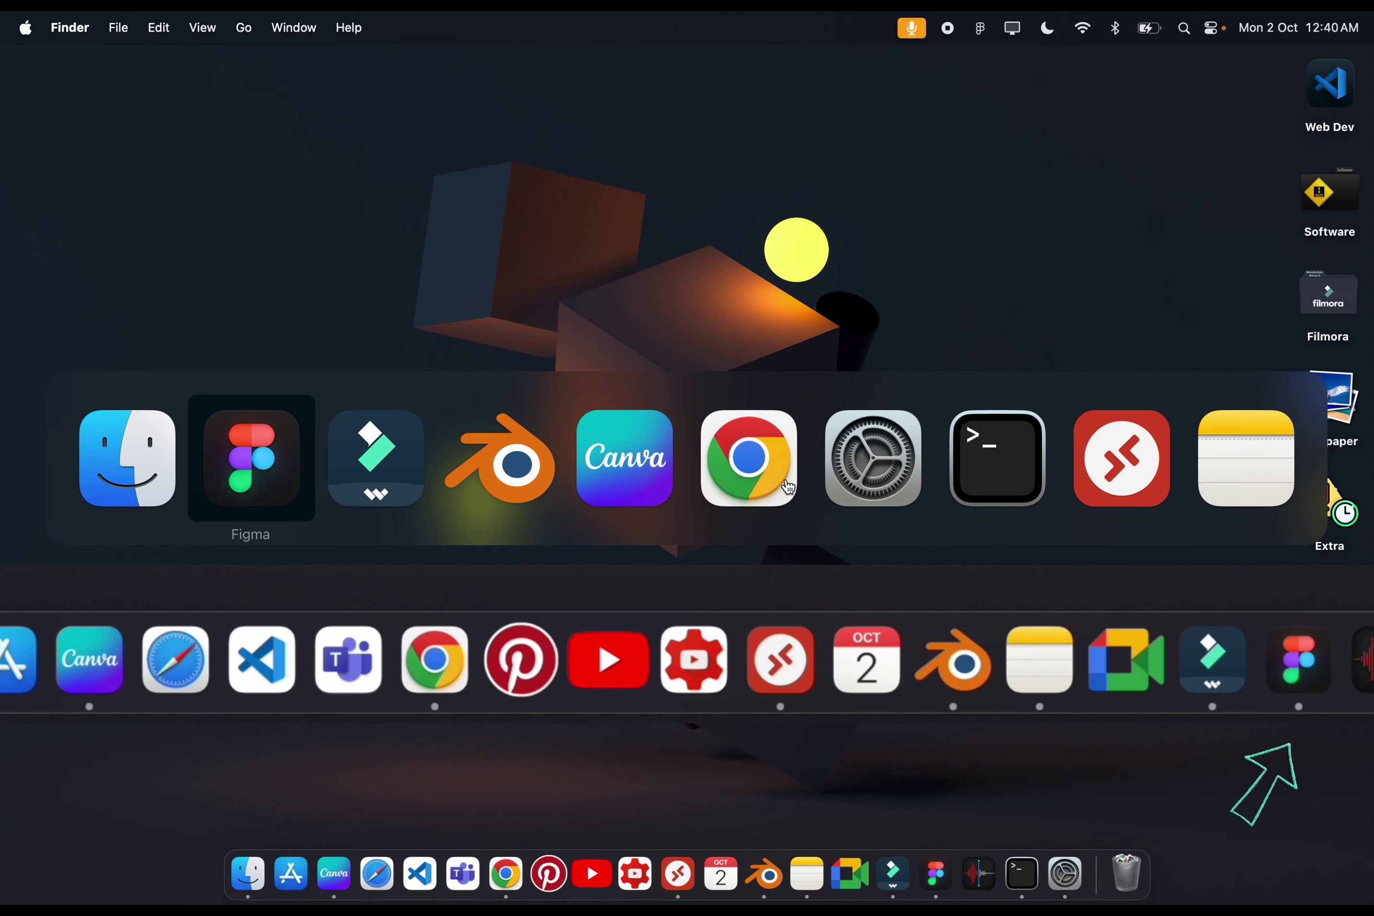
key(super+q)
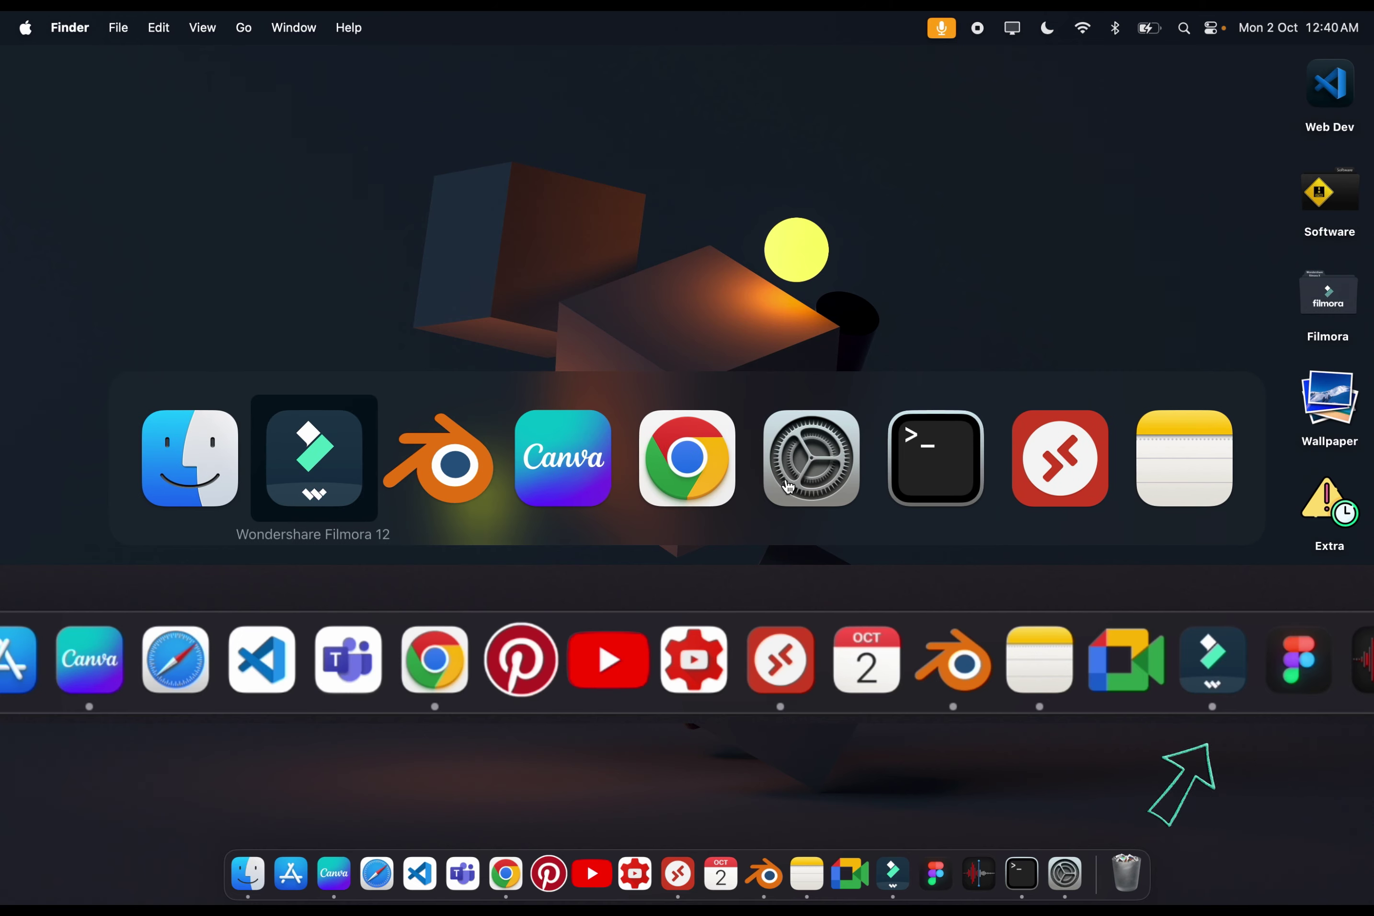
key(super+q)
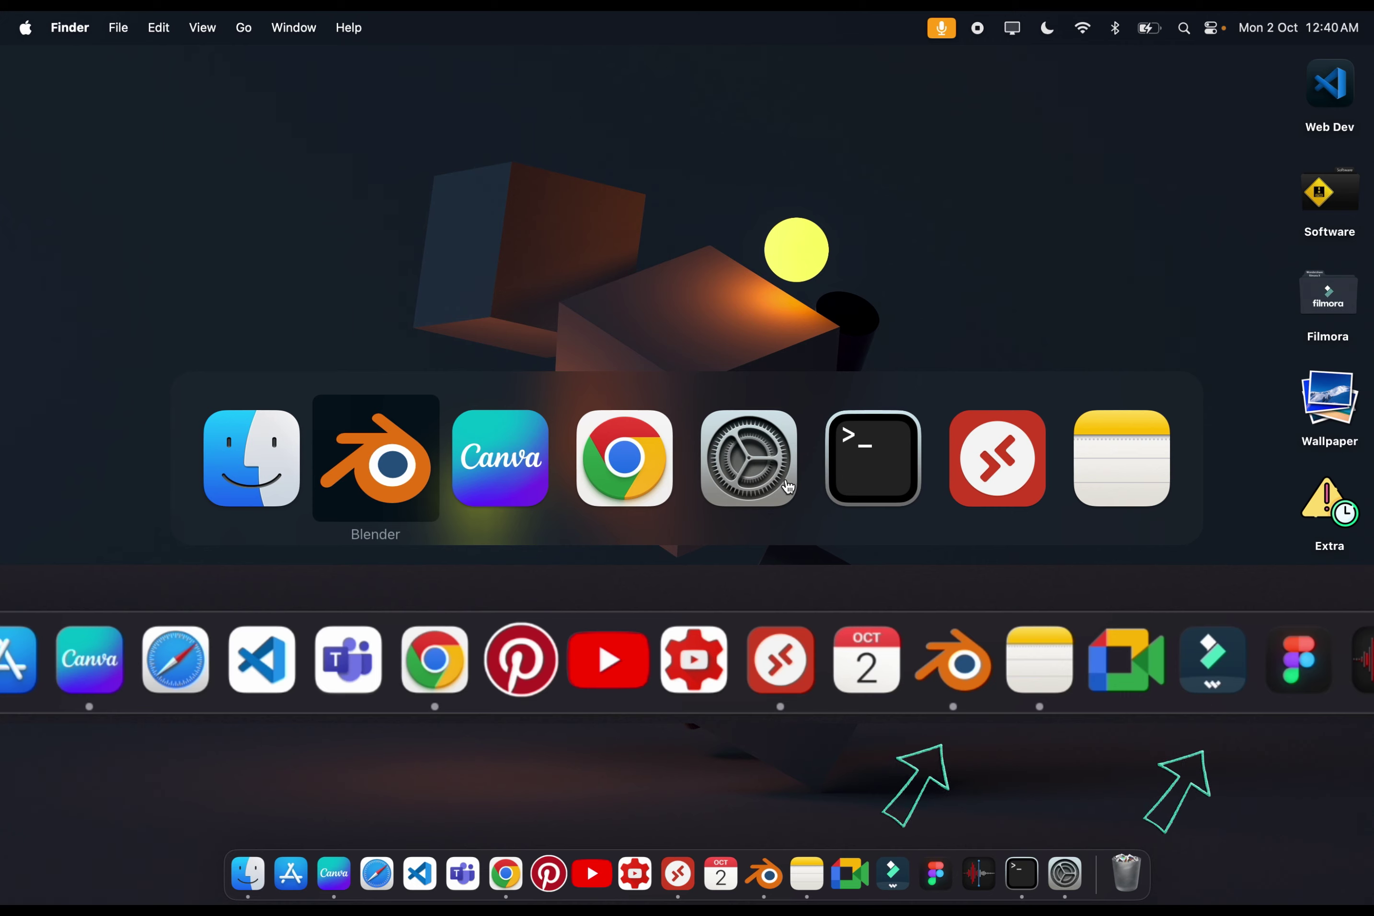
key(super+q)
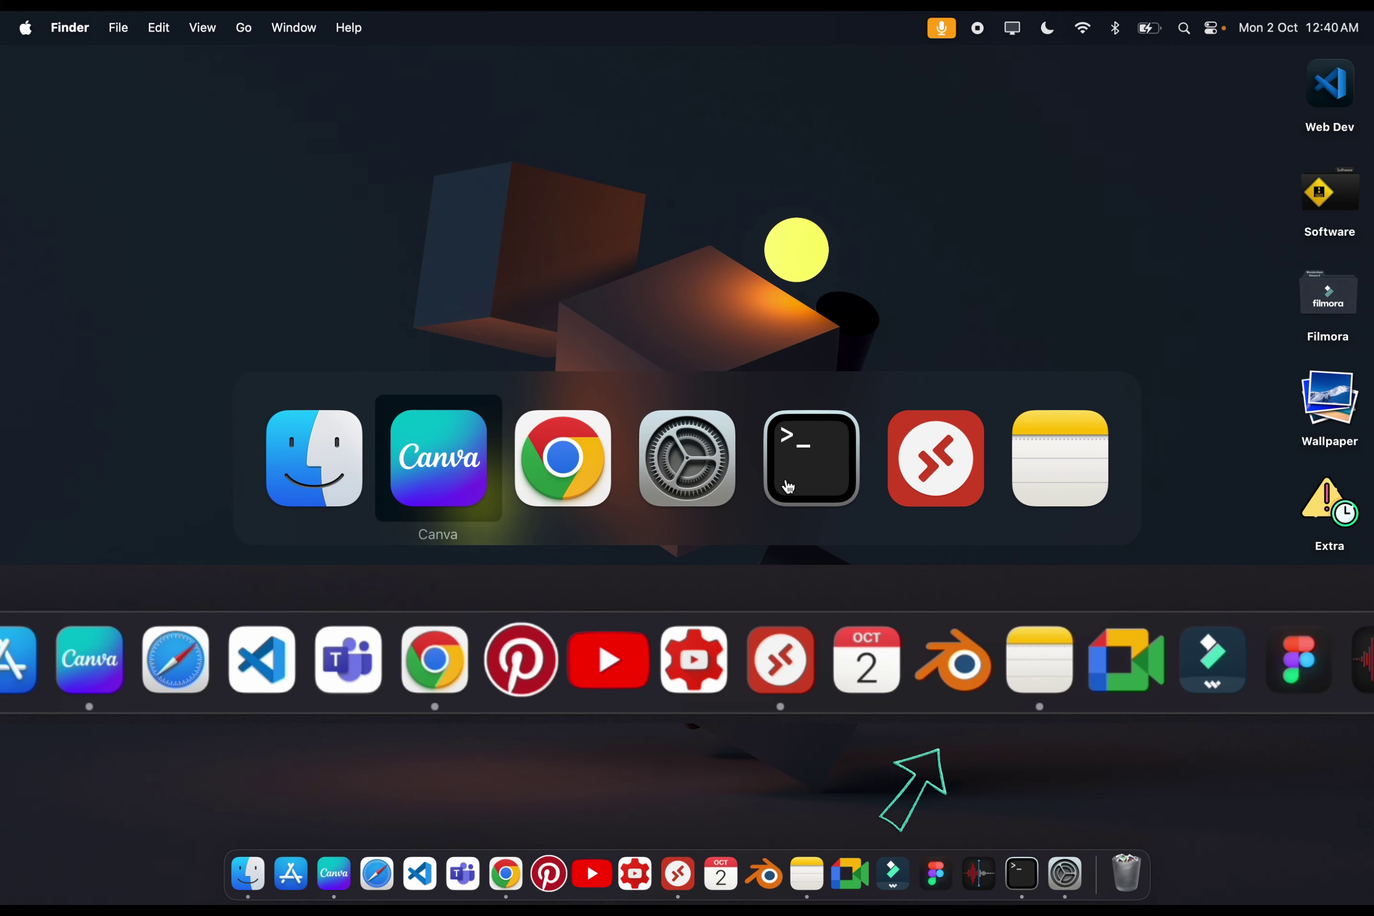
- Quit Canva and Notes too, ending on System Settings
key(super+q)
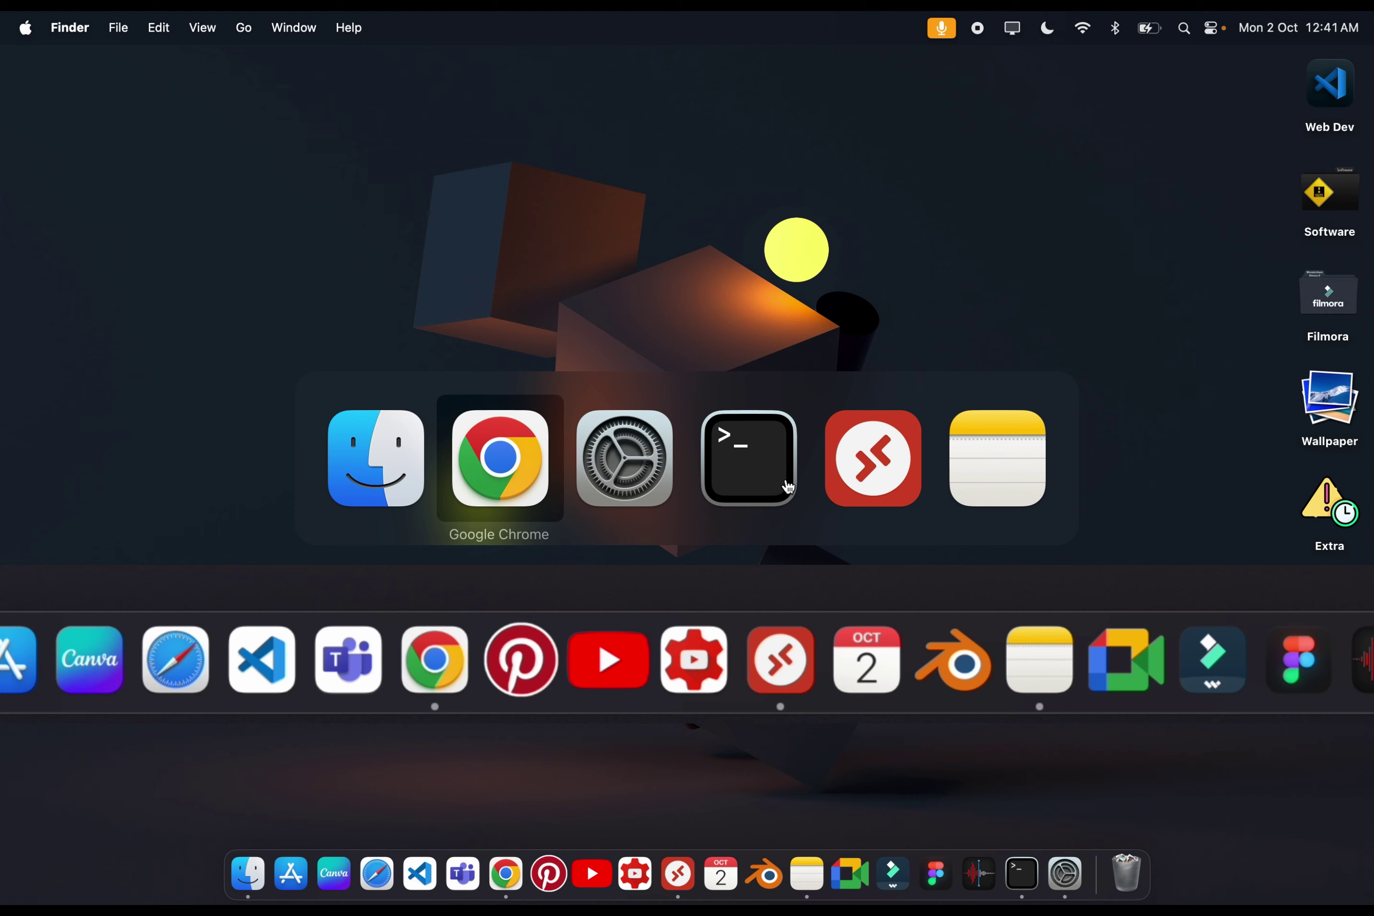
key(super+Tab)
key(super+Tab)
key(super+Tab)
key(super+Tab)
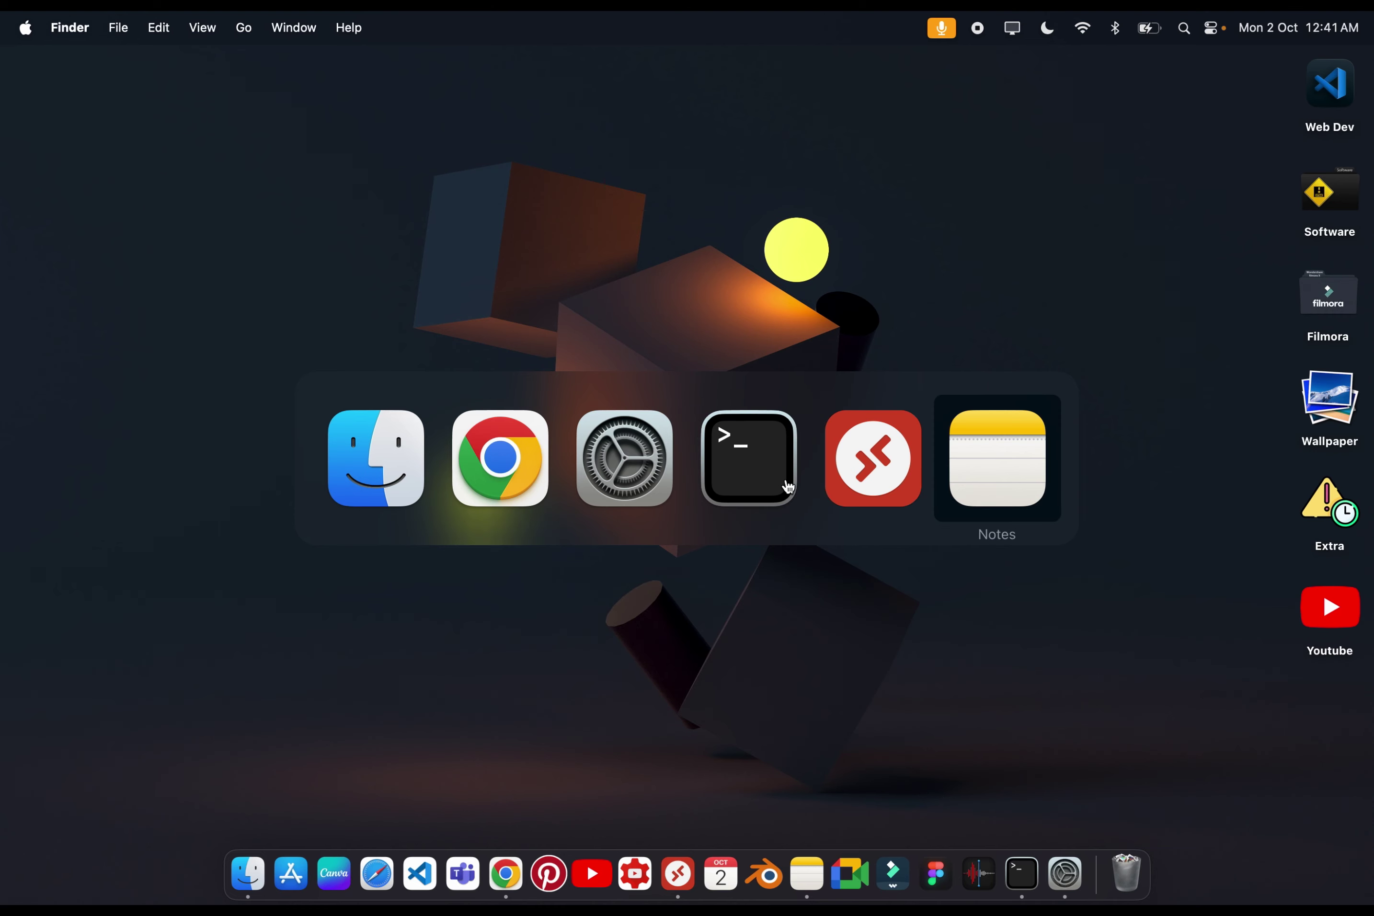
key(super+q)
key(super+shift+Tab)
key(super+shift+Tab)
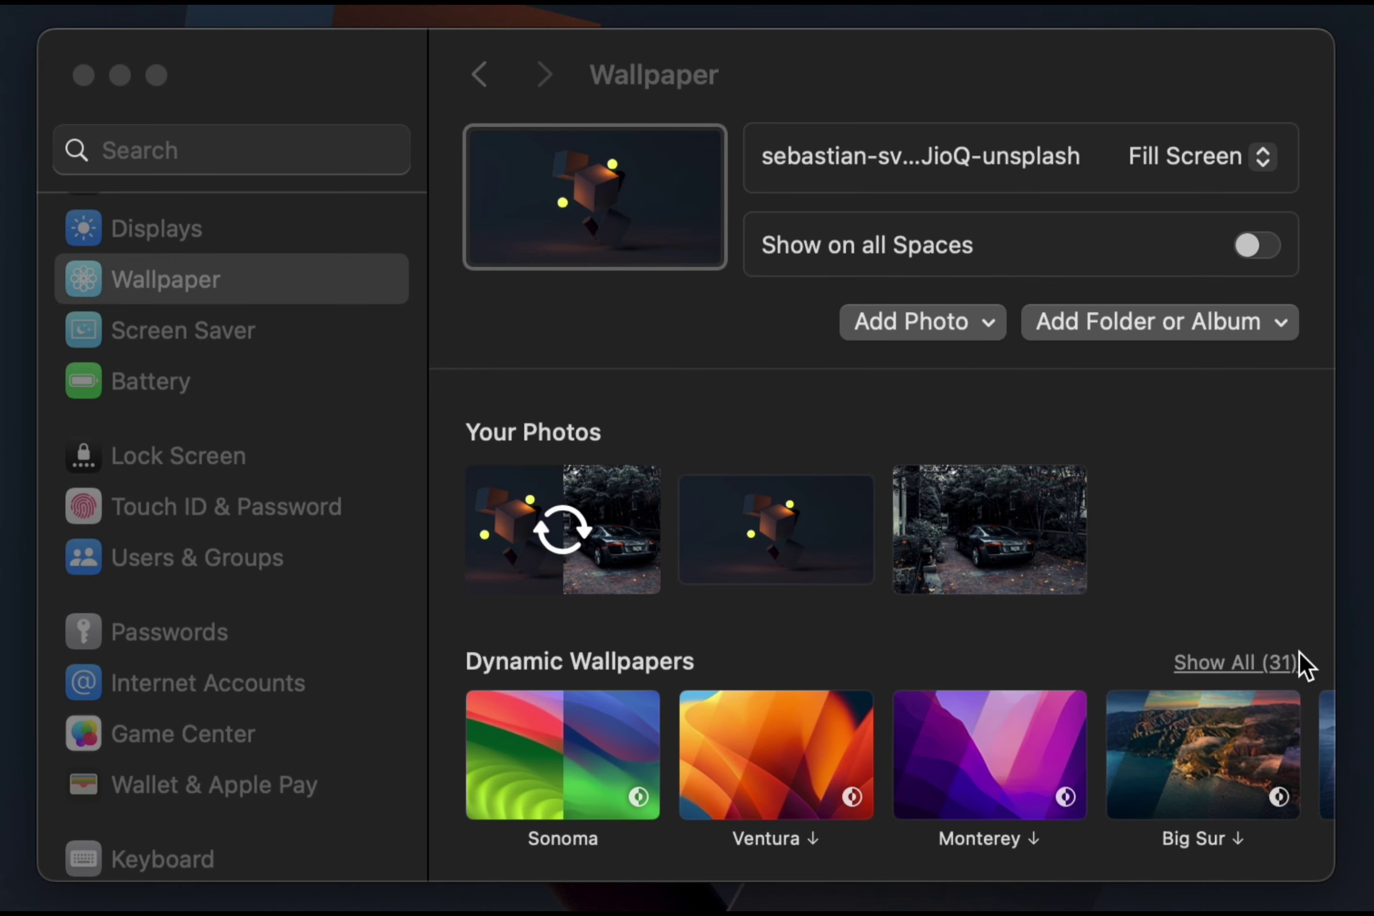
- Expand the Landscape wallpaper category to show all 61 aerial wallpapers
scroll(1167, 670, down, 5)
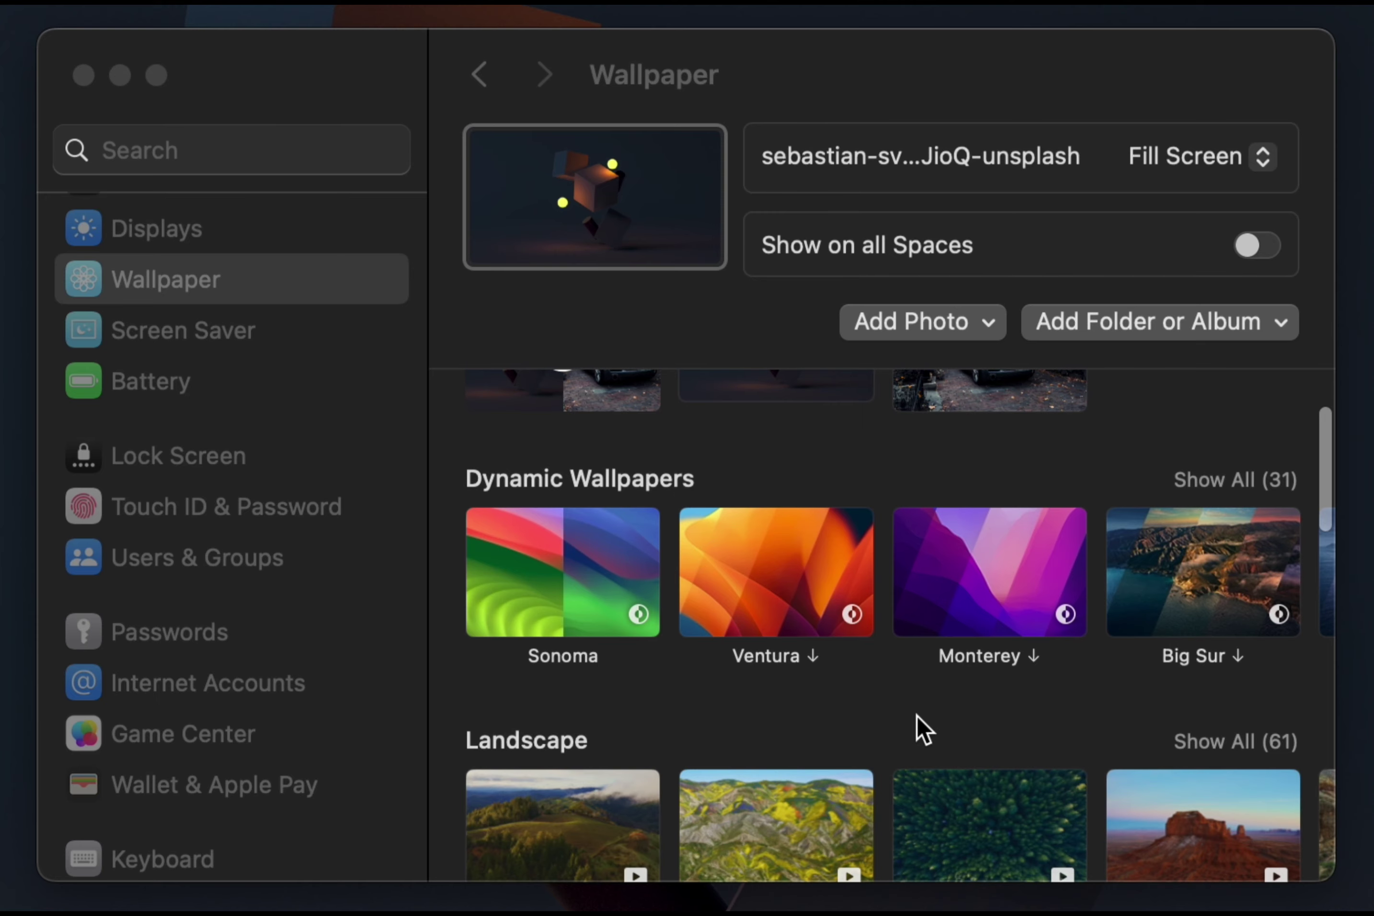
scroll(917, 730, down, 5)
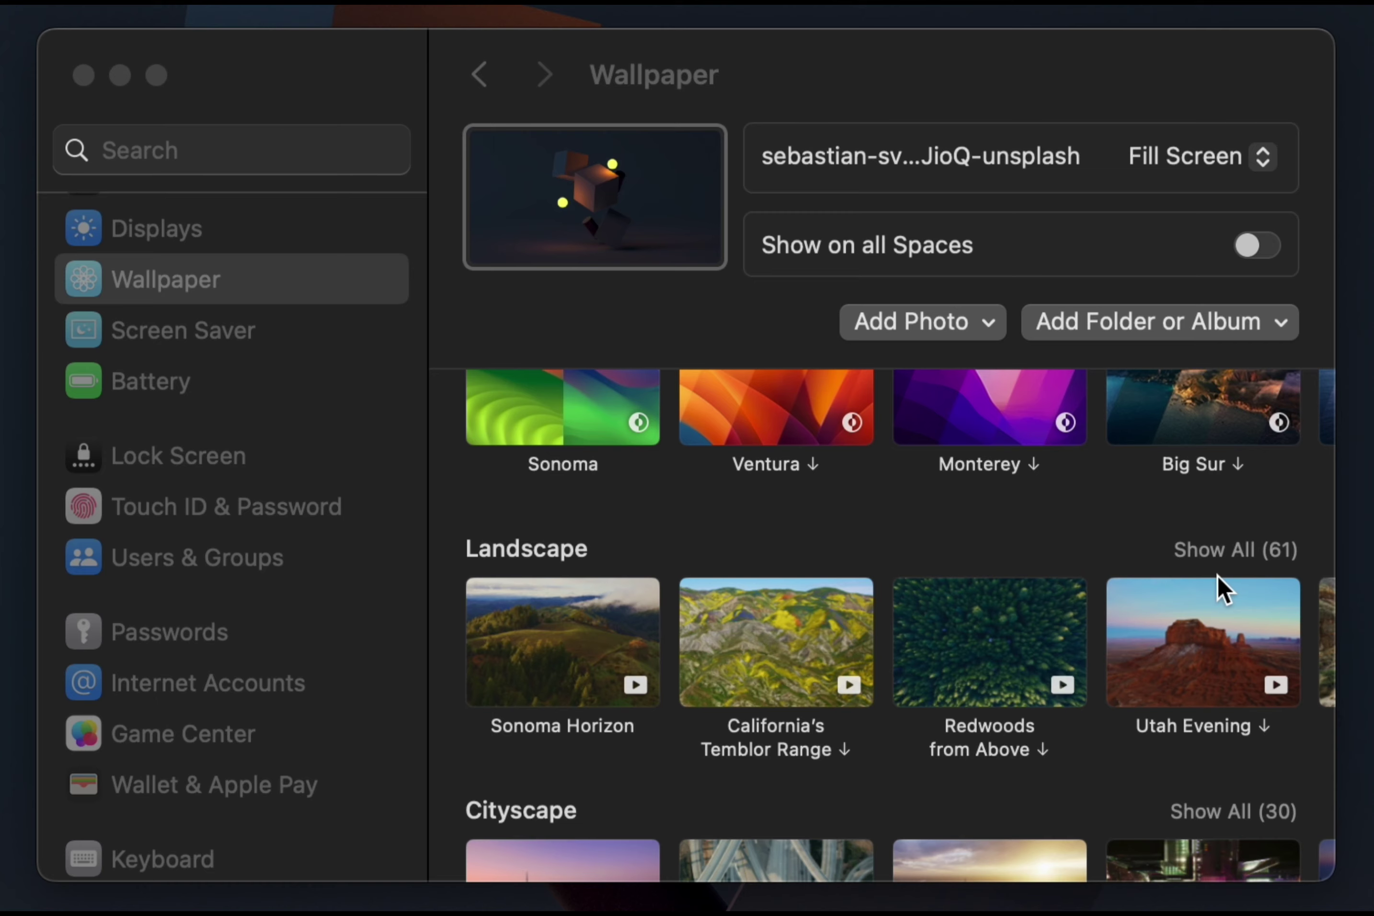
scroll(1272, 566, down, 5)
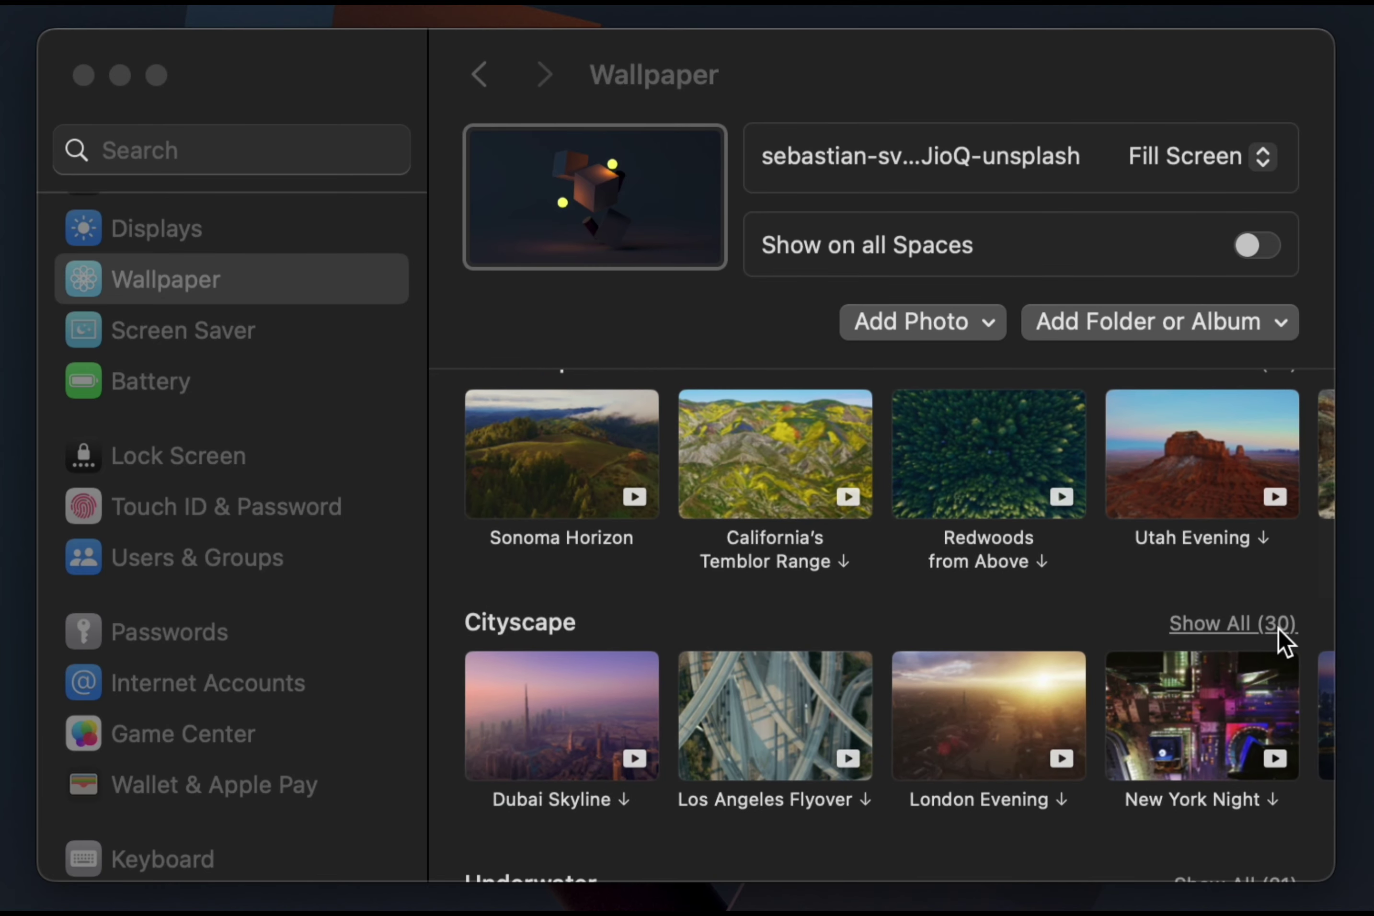
scroll(1277, 626, down, 5)
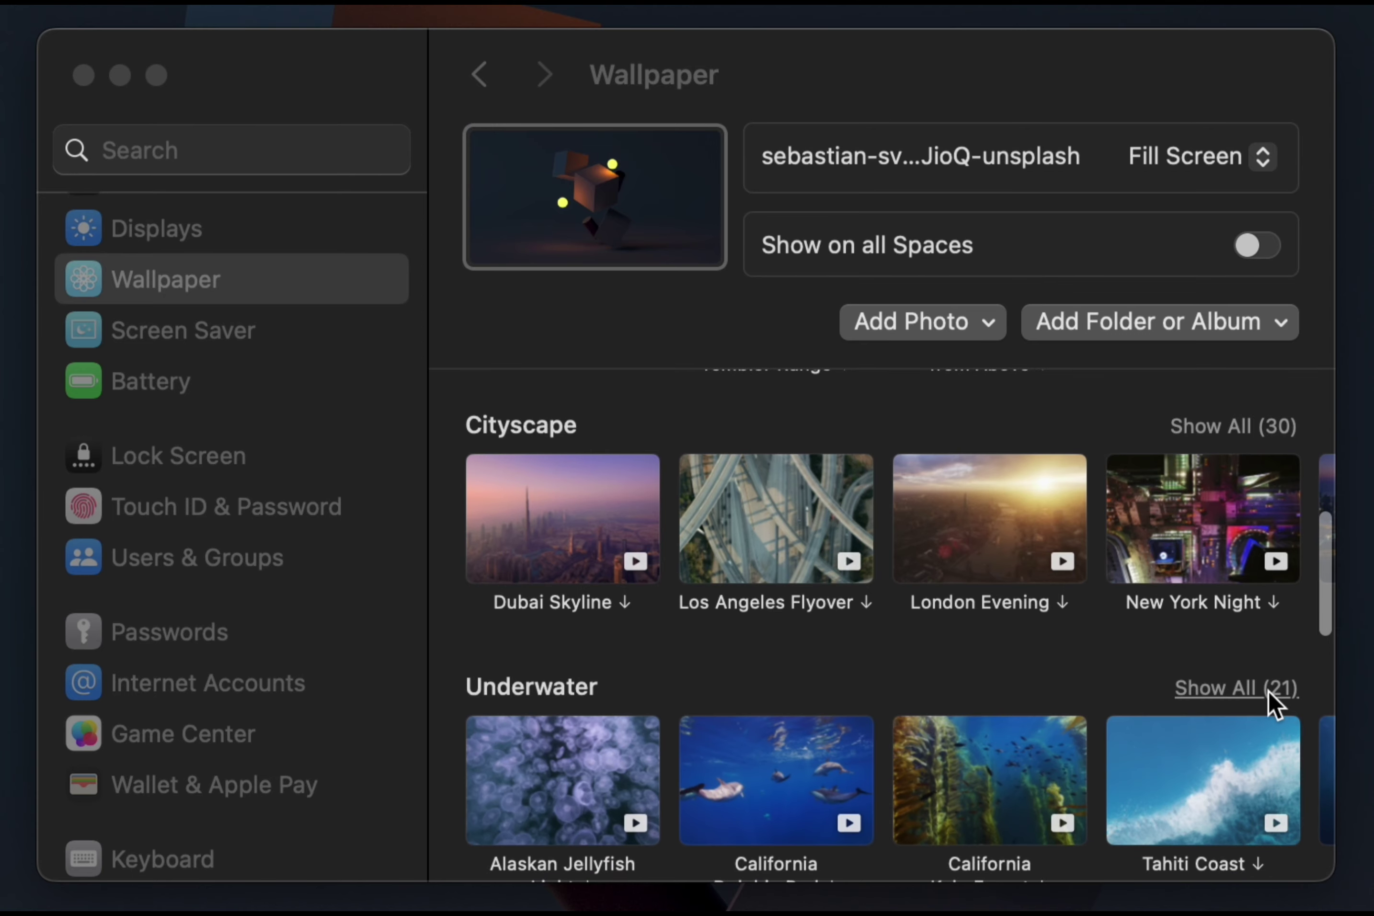
scroll(1271, 692, down, 8)
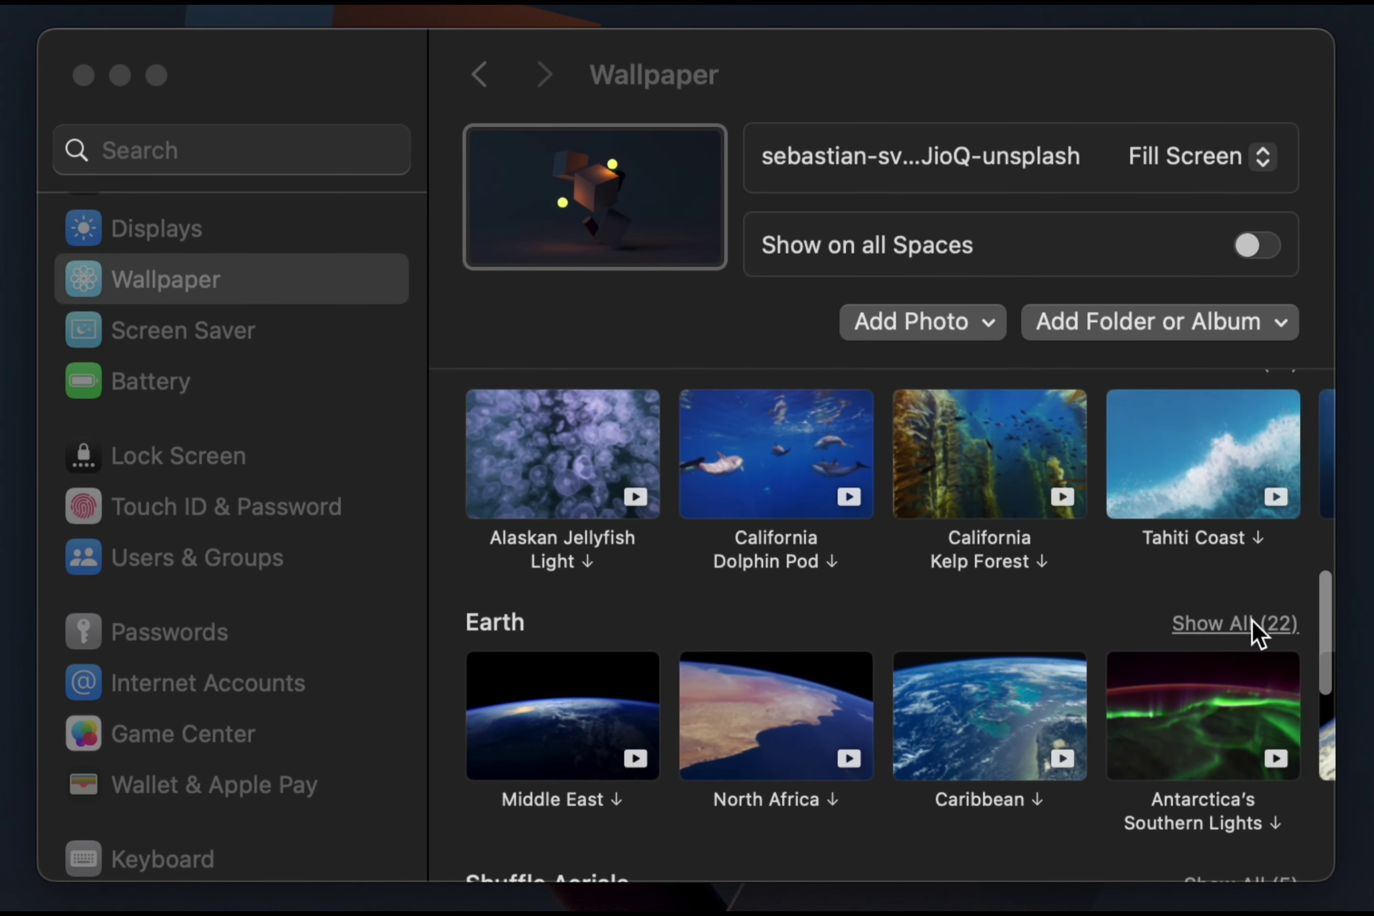
scroll(1253, 620, down, 6)
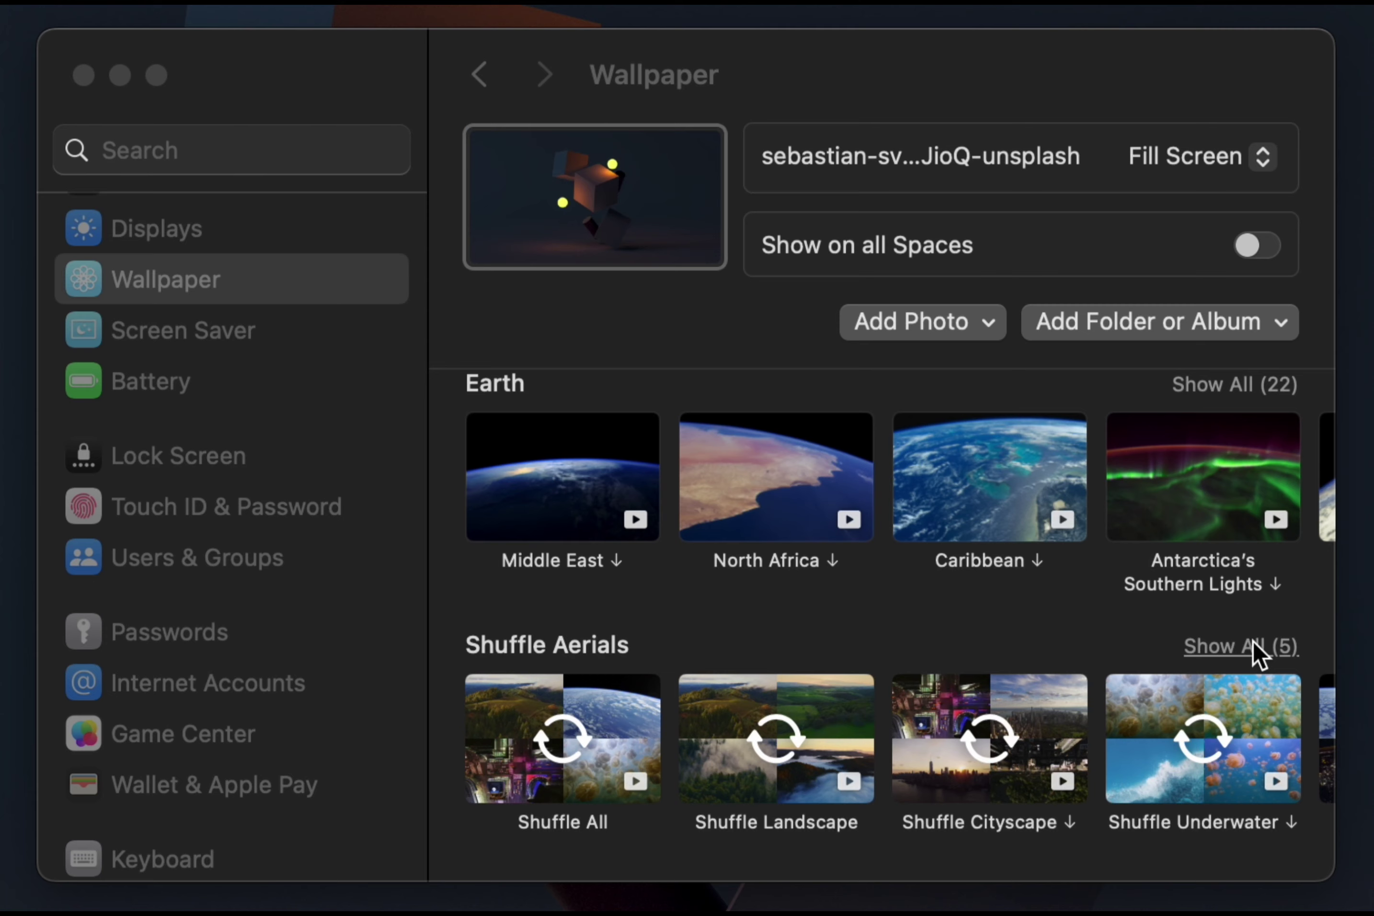
scroll(1255, 653, down, 4)
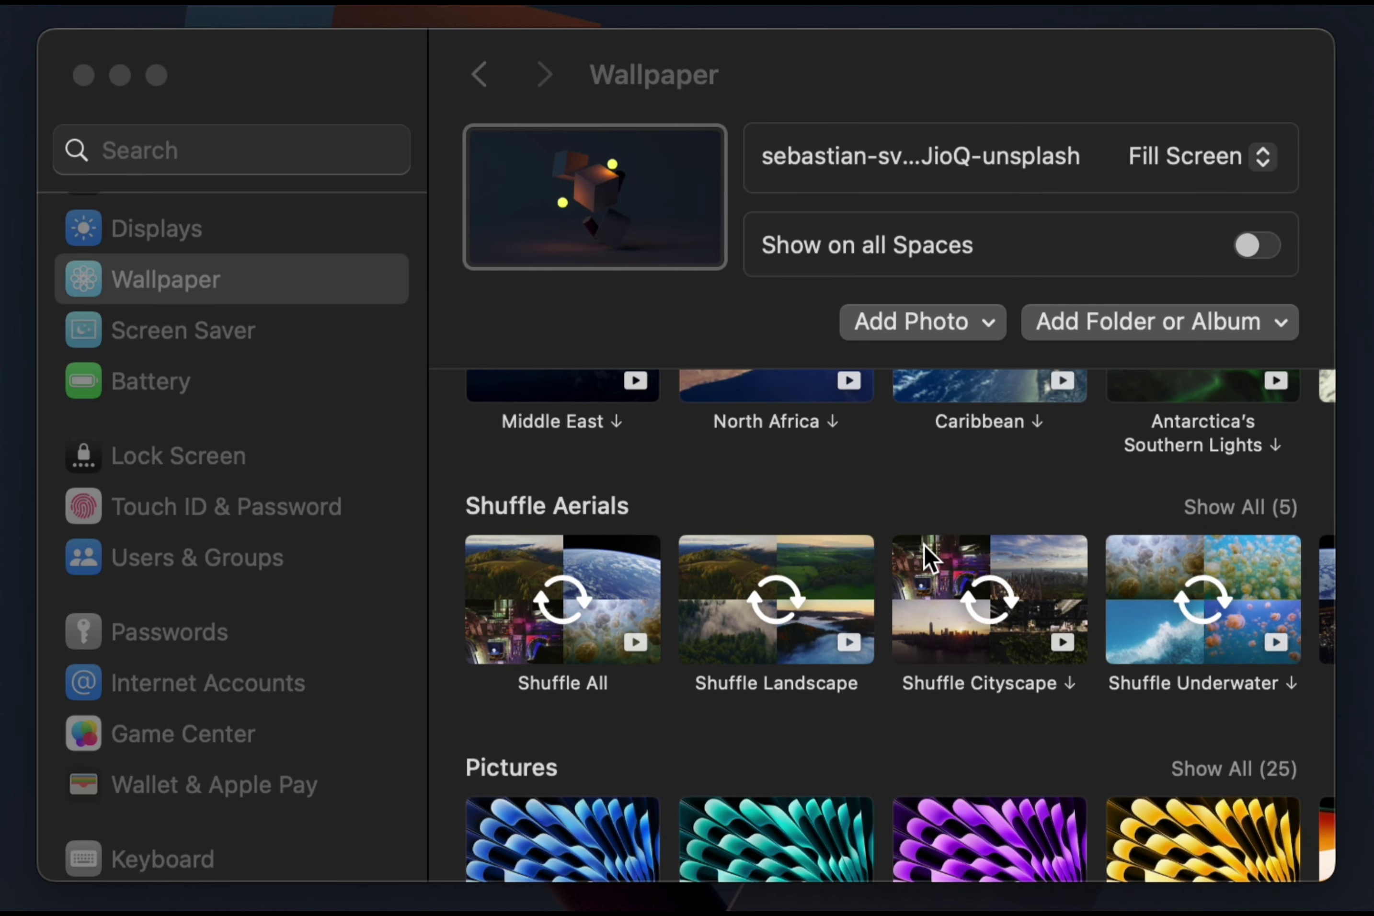
scroll(963, 562, right, 5)
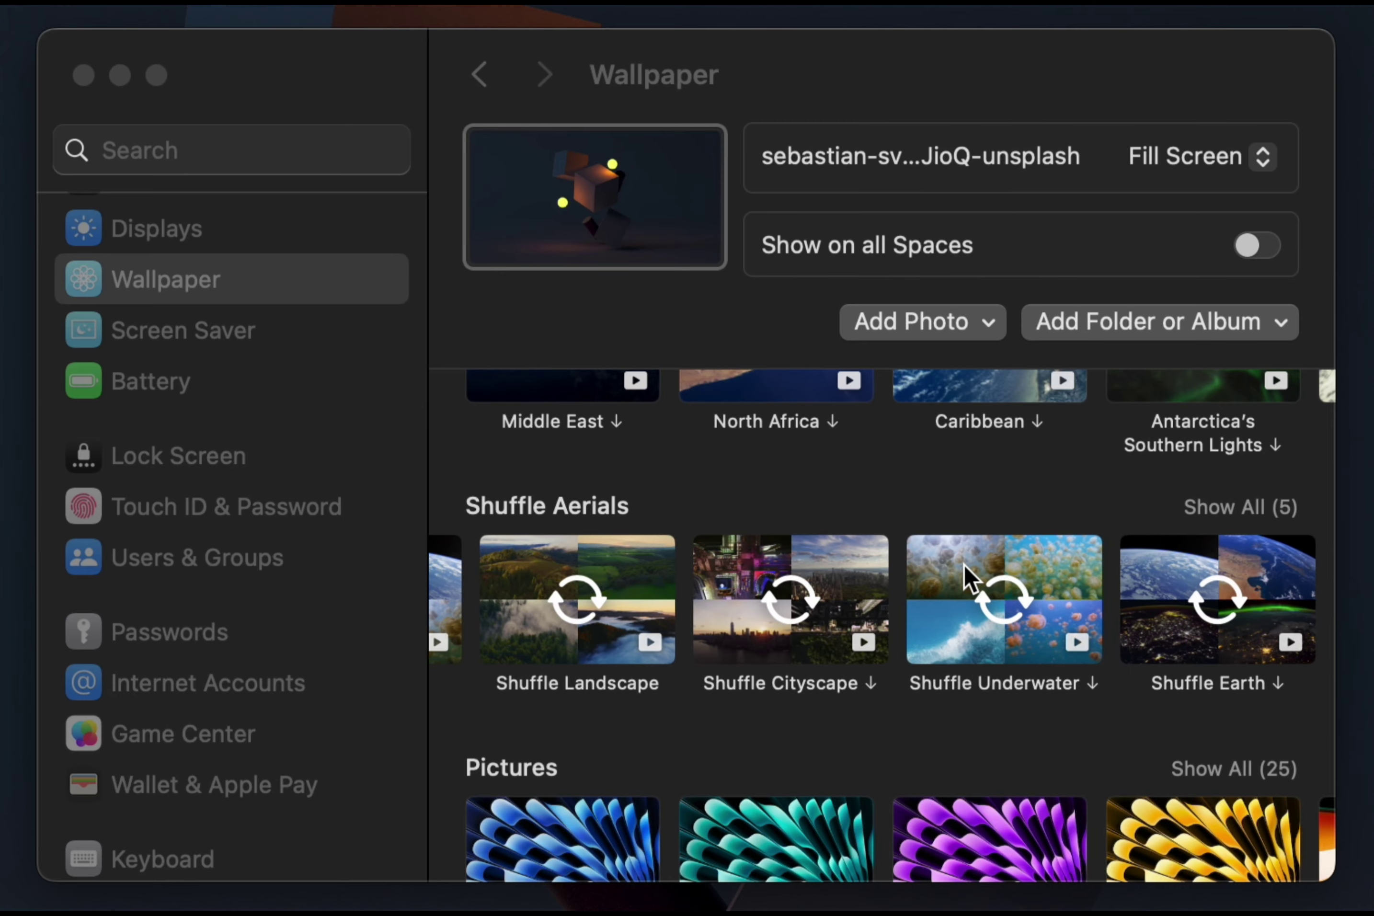
scroll(963, 562, down, 4)
scroll(963, 562, down, 2)
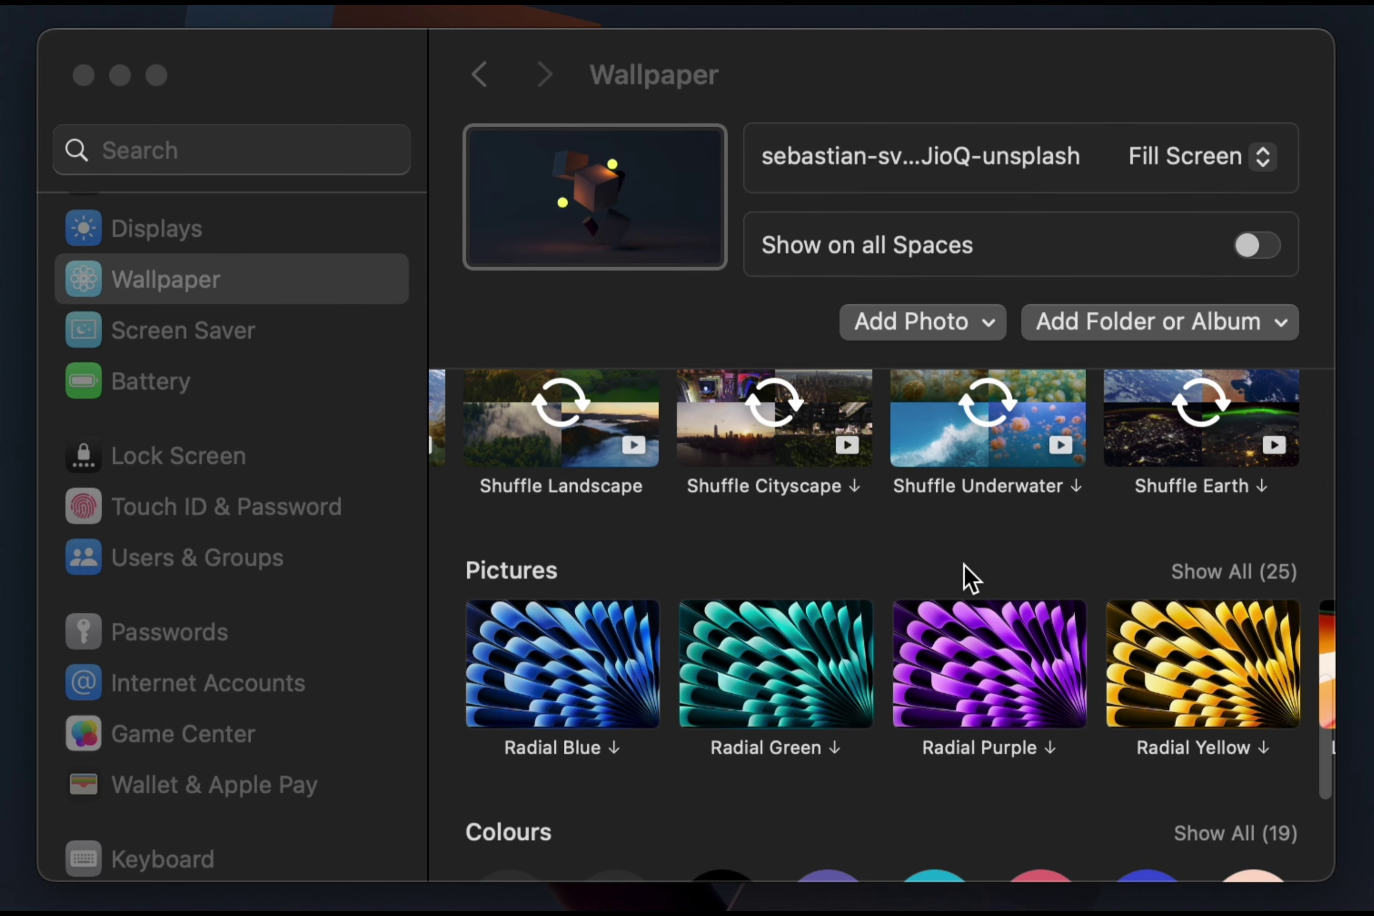
scroll(963, 562, down, 4)
scroll(963, 562, up, 15)
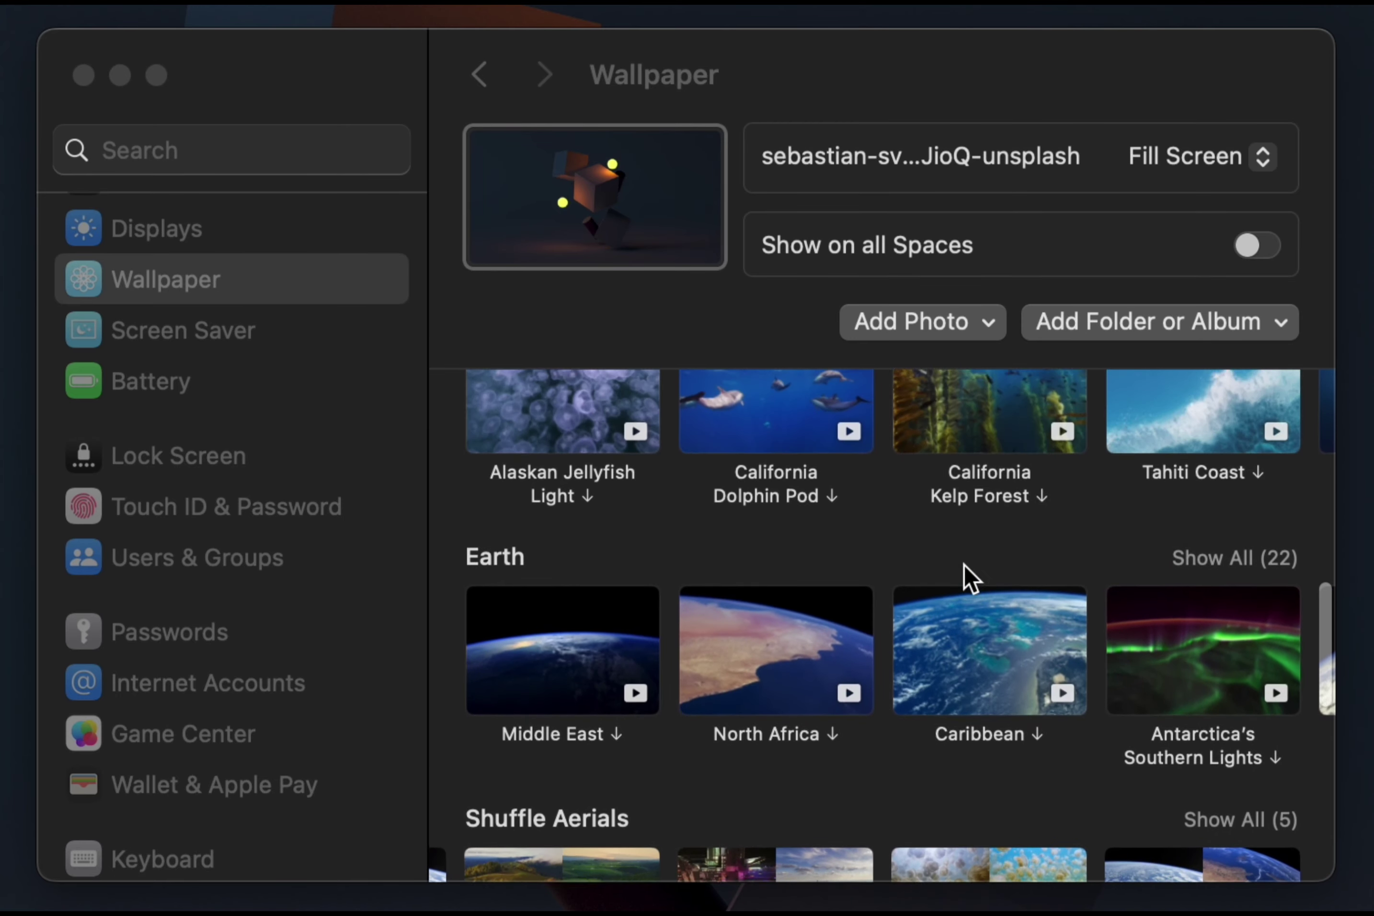
scroll(963, 562, up, 10)
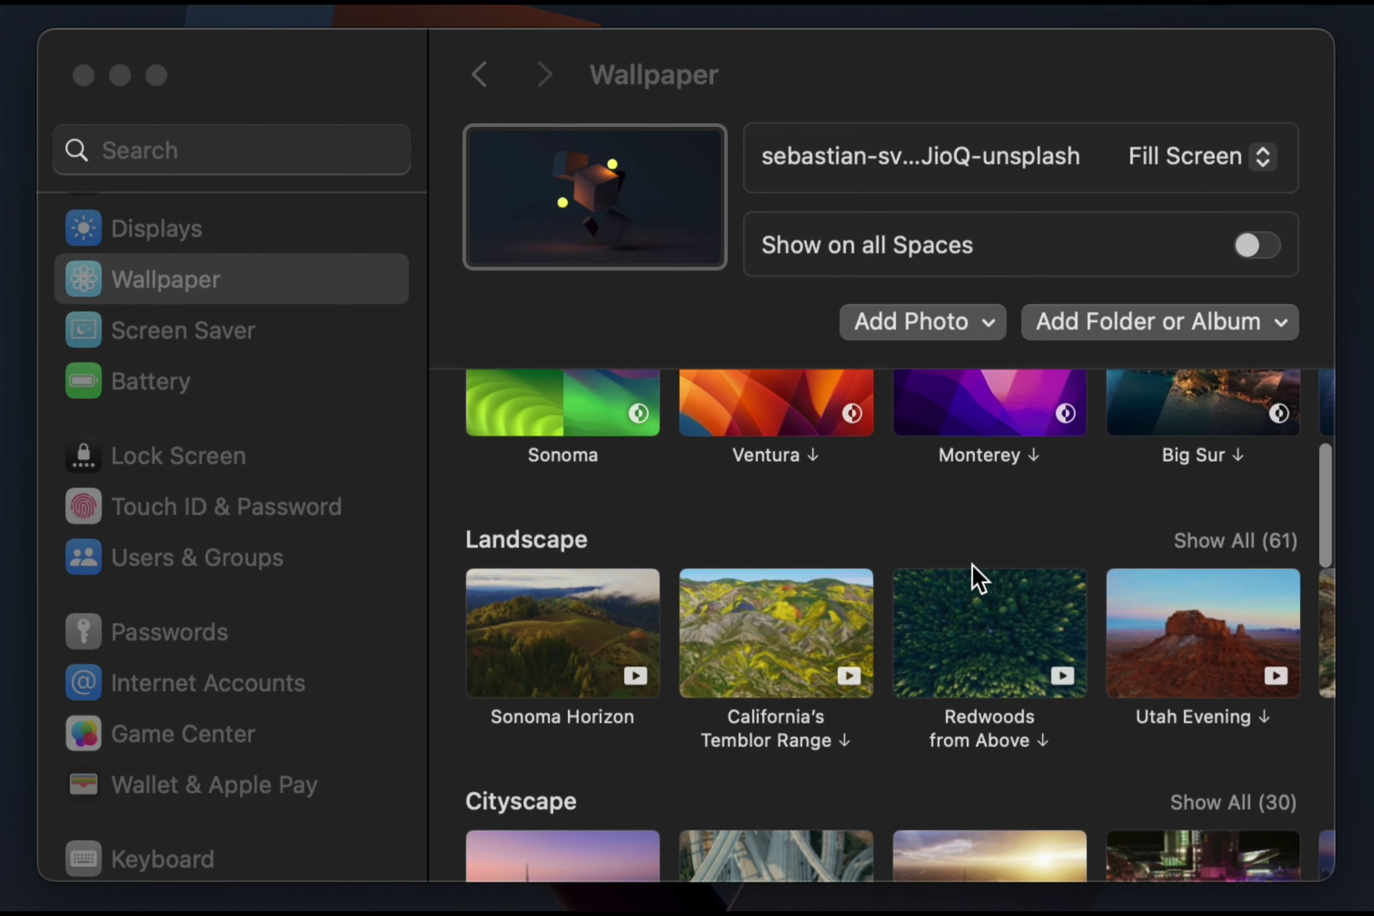
click(1215, 549)
- Set Sonoma Clouds as the desktop wallpaper
scroll(1101, 608, down, 15)
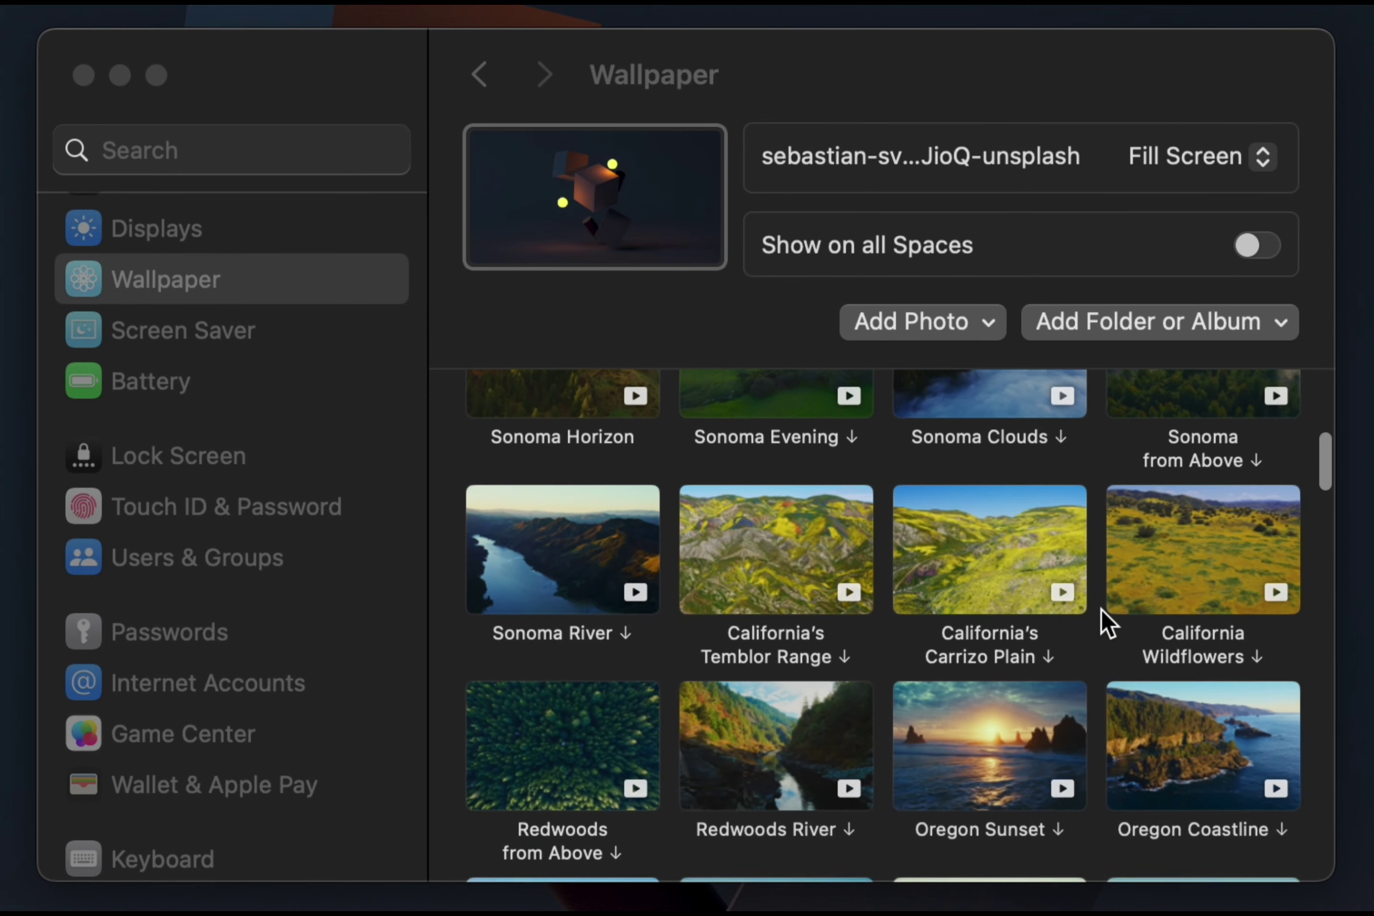
scroll(1101, 610, down, 8)
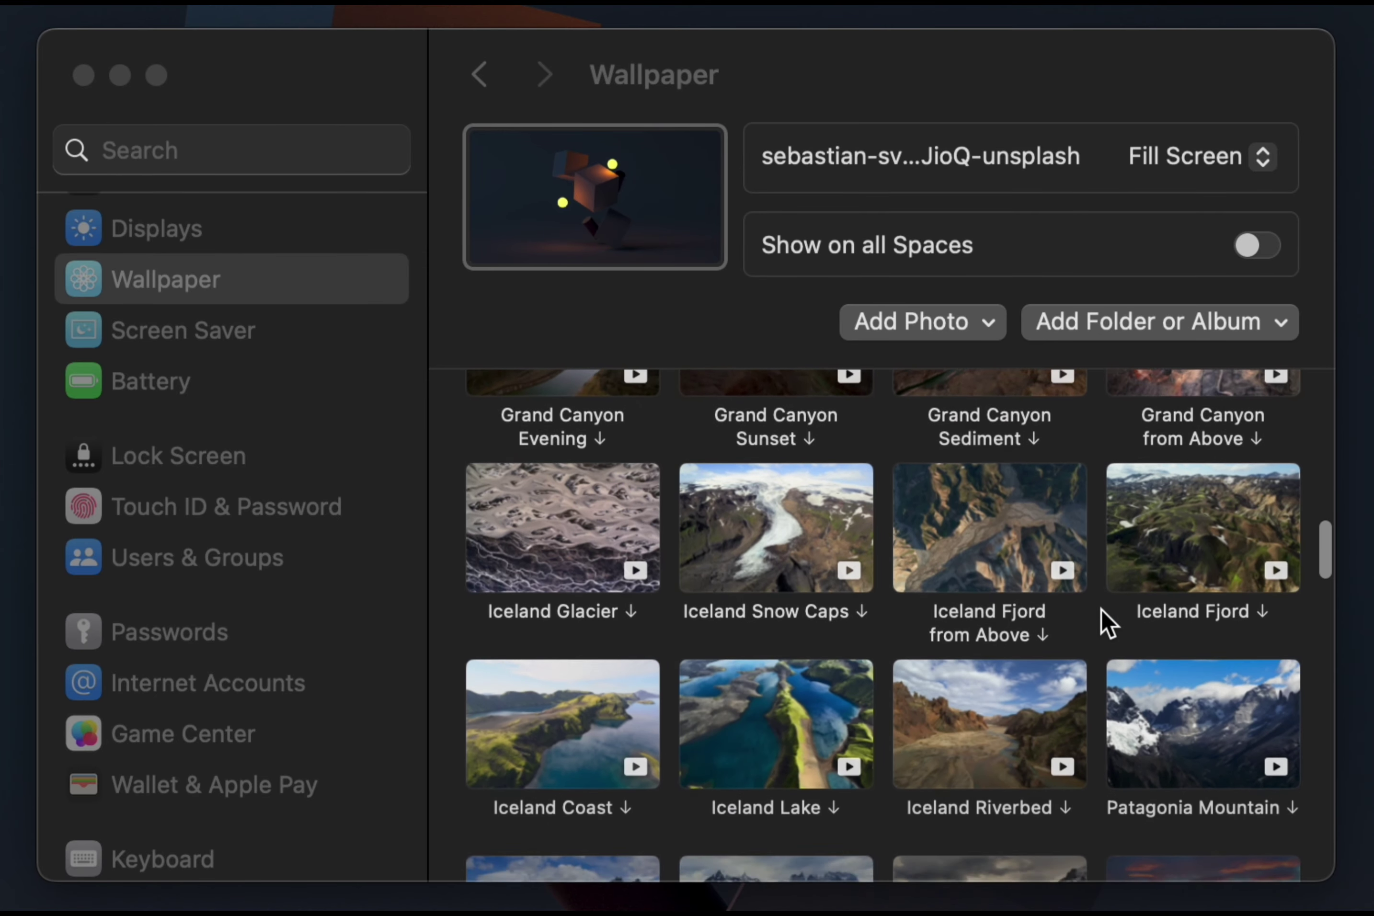
scroll(1101, 610, up, 4)
scroll(1101, 610, up, 12)
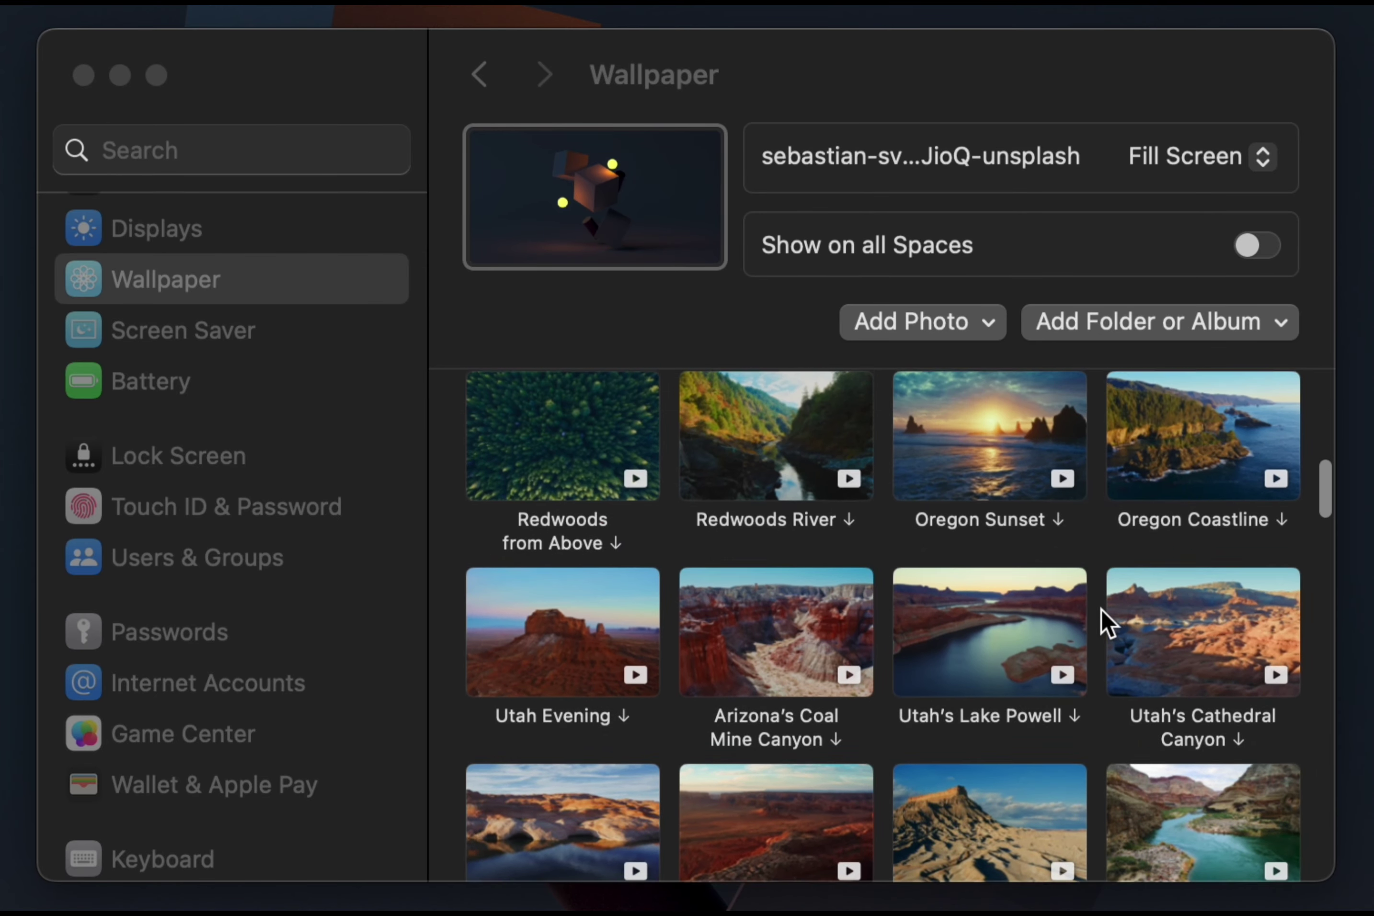
scroll(1100, 610, up, 5)
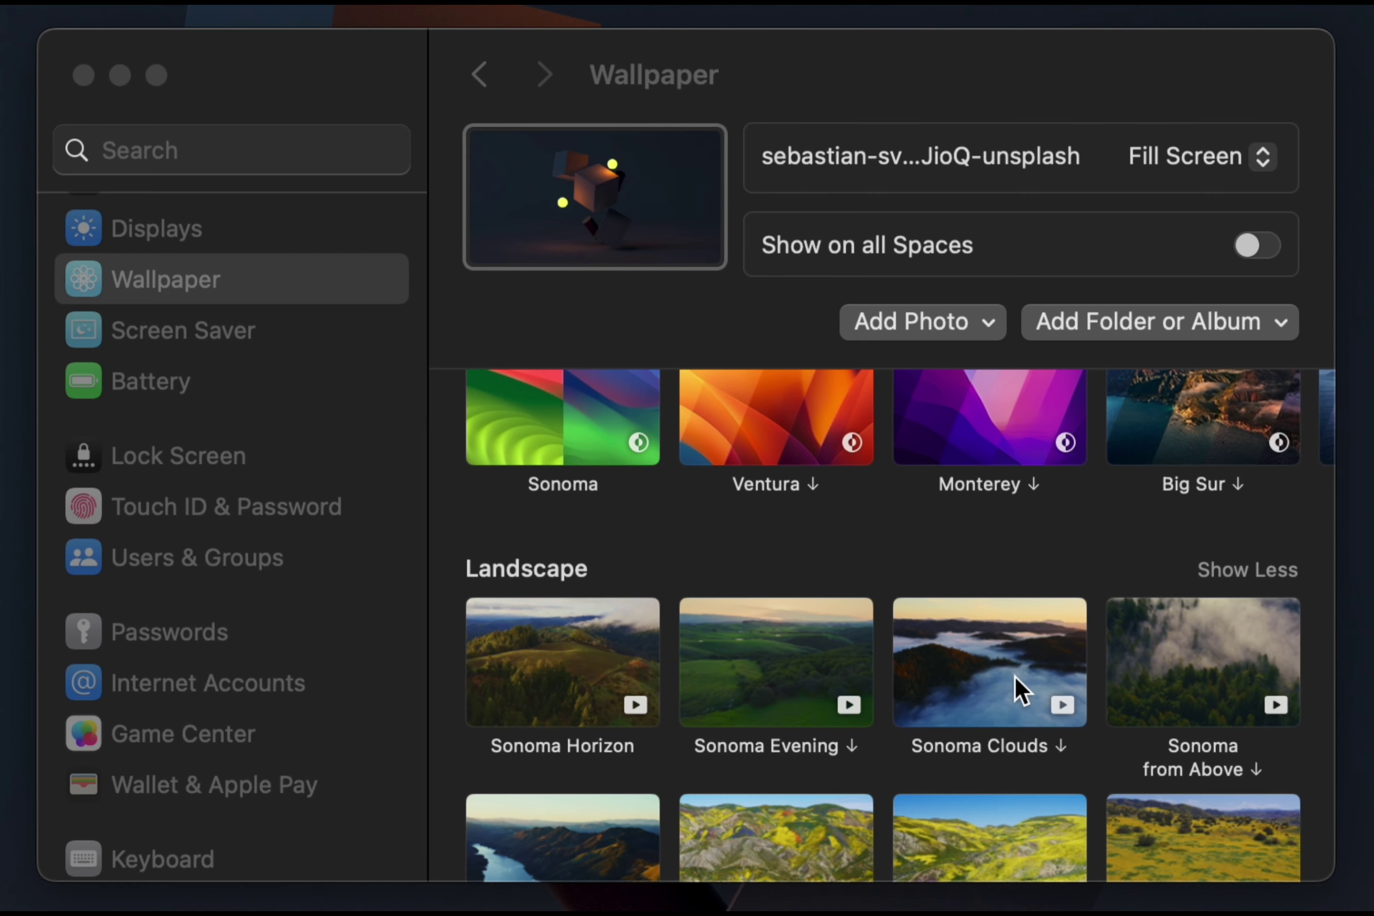
click(985, 655)
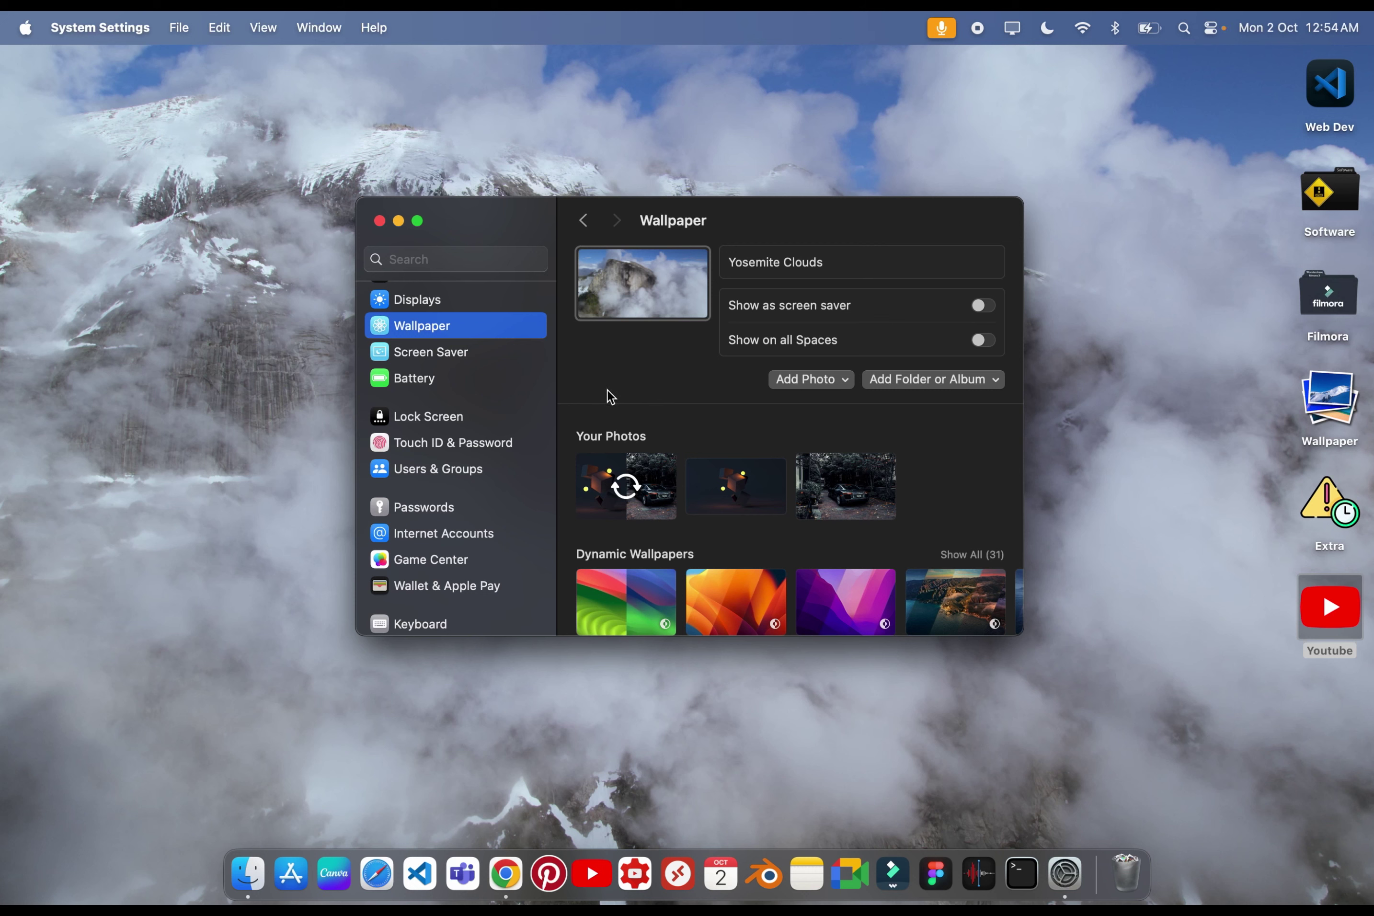
- Browse the aerial screen saver collections in Screen Saver settings
click(477, 353)
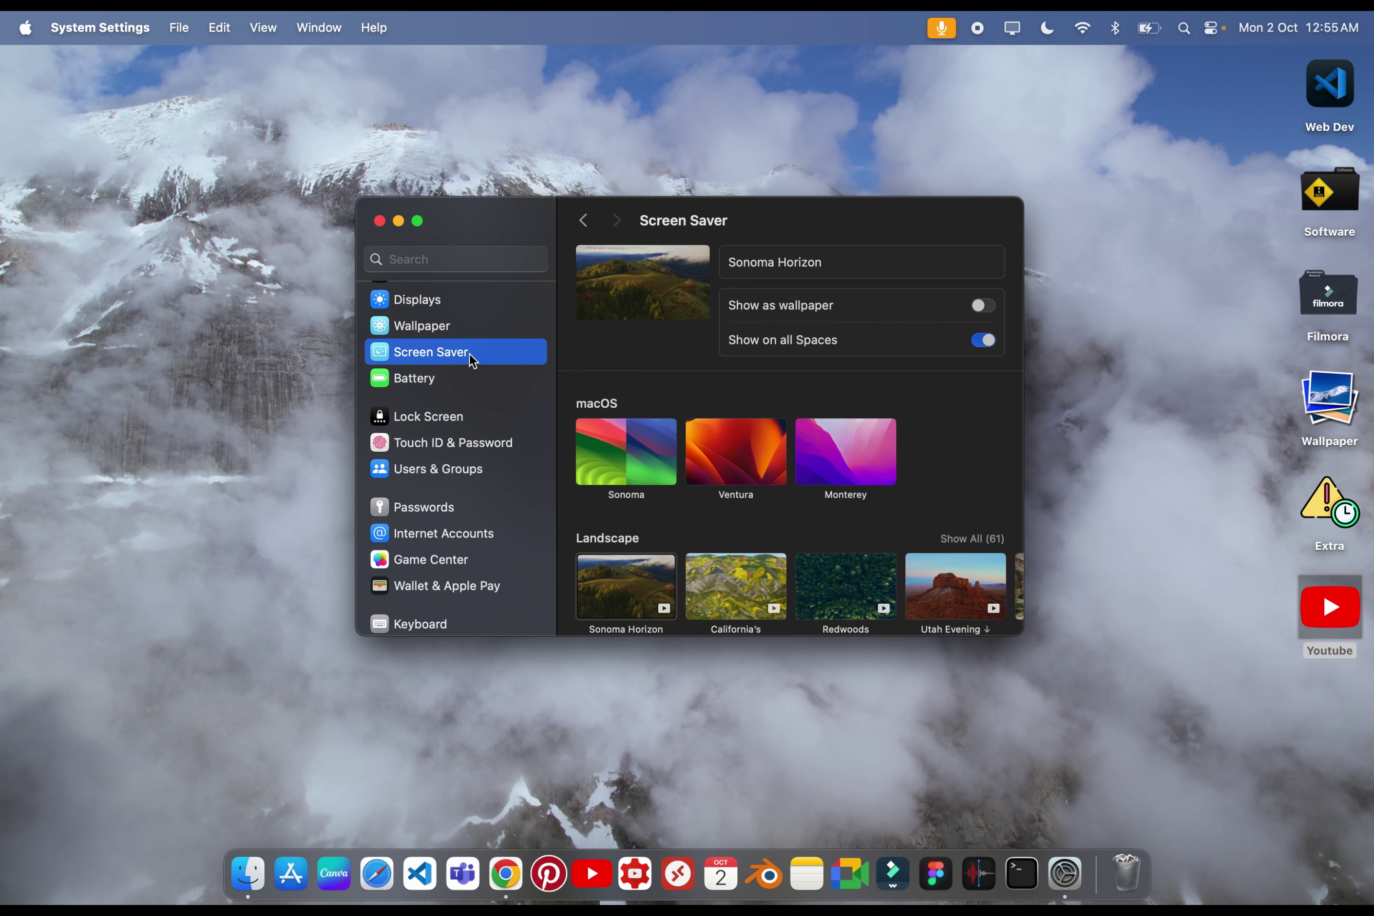
scroll(967, 490, down, 10)
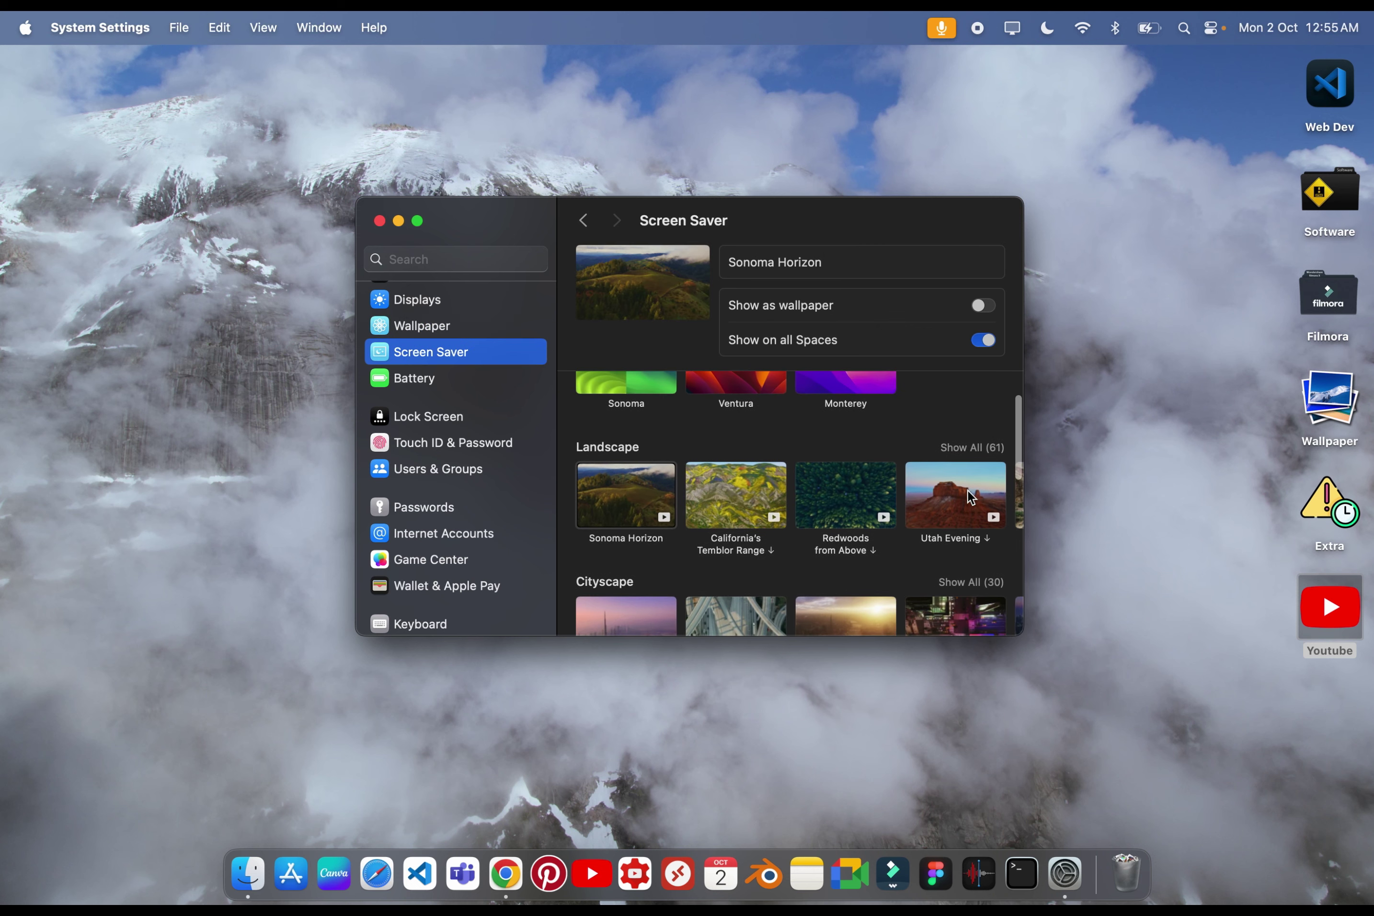
scroll(967, 489, down, 8)
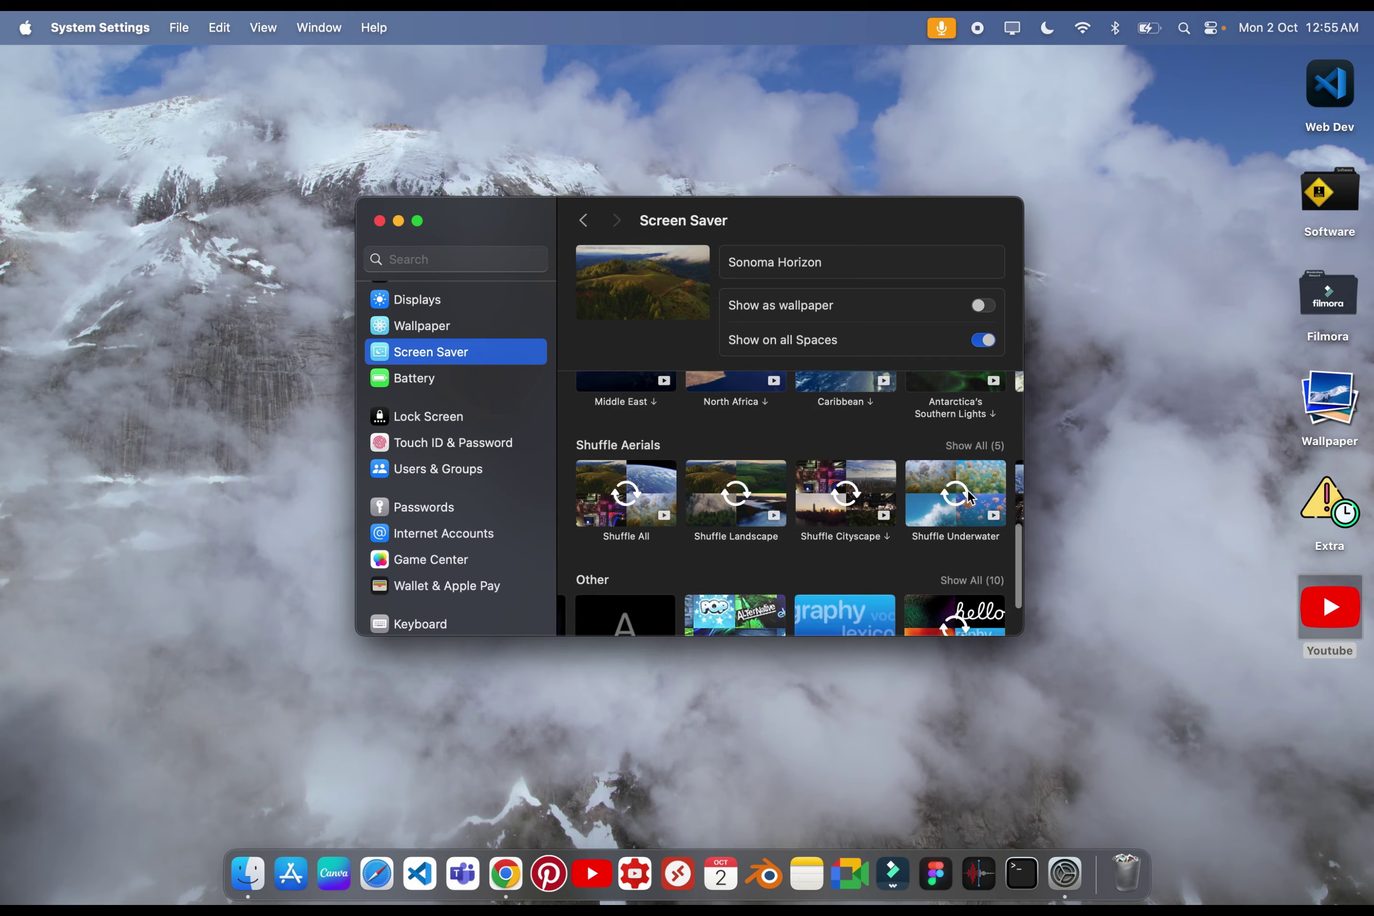